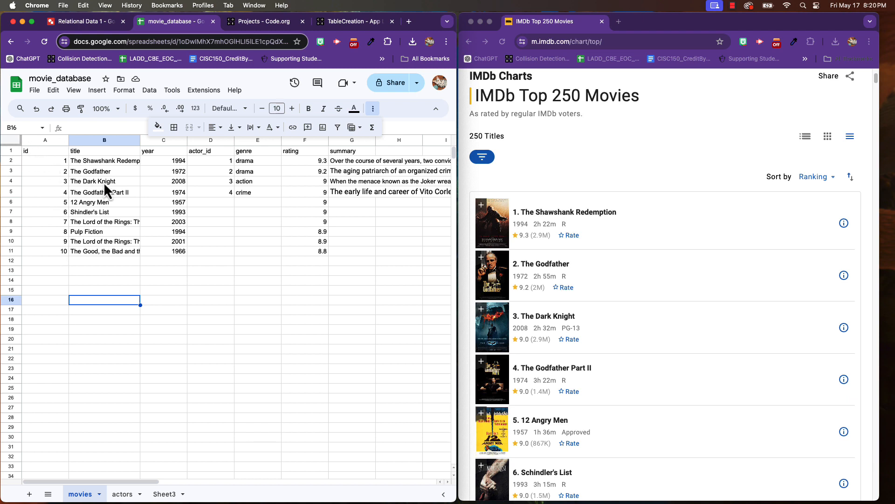
- Widen the title column in the movies sheet and open the details of 12 Angry Men in the IMDb list
drag(140, 138, 155, 137)
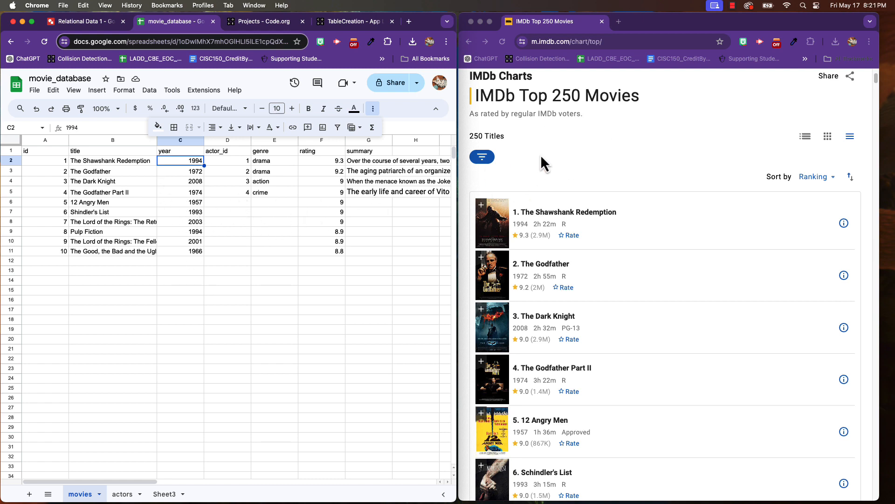
scroll(544, 218, down, 5)
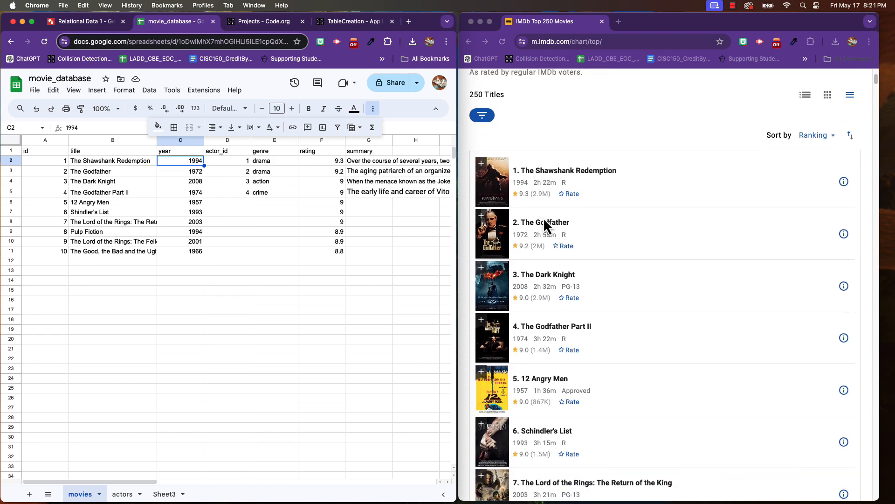
scroll(540, 216, down, 1)
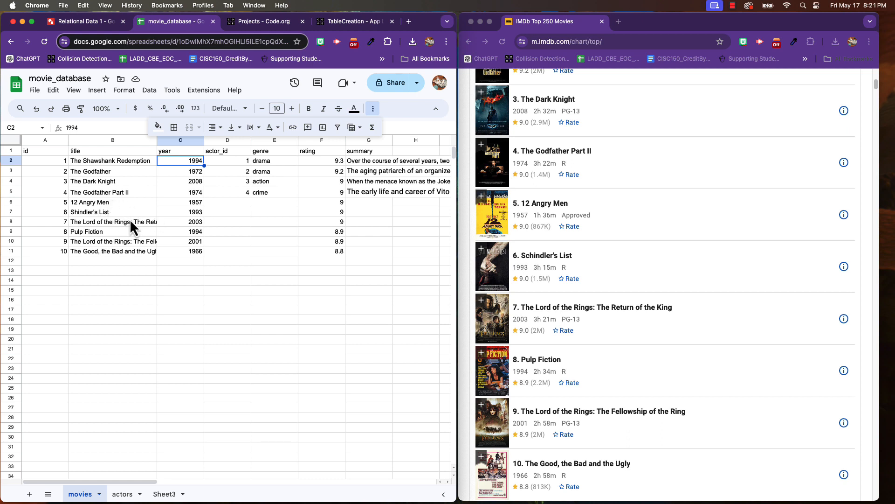
click(843, 218)
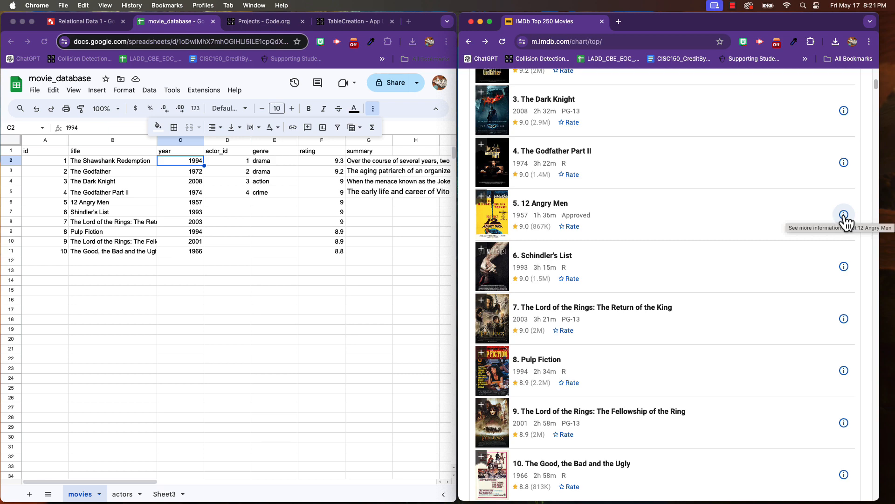
click(844, 216)
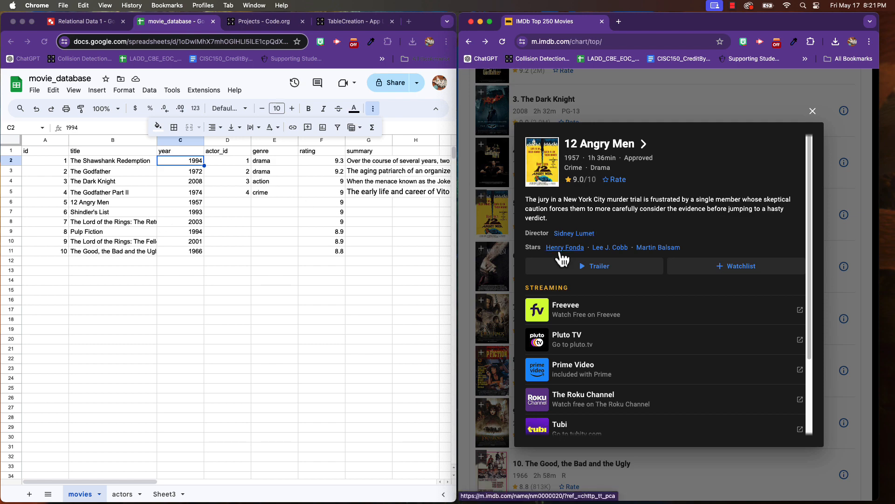
- Fill in the 12 Angry Men row of the movies sheet with actor_id 5 and genre crime
click(242, 200)
click(242, 202)
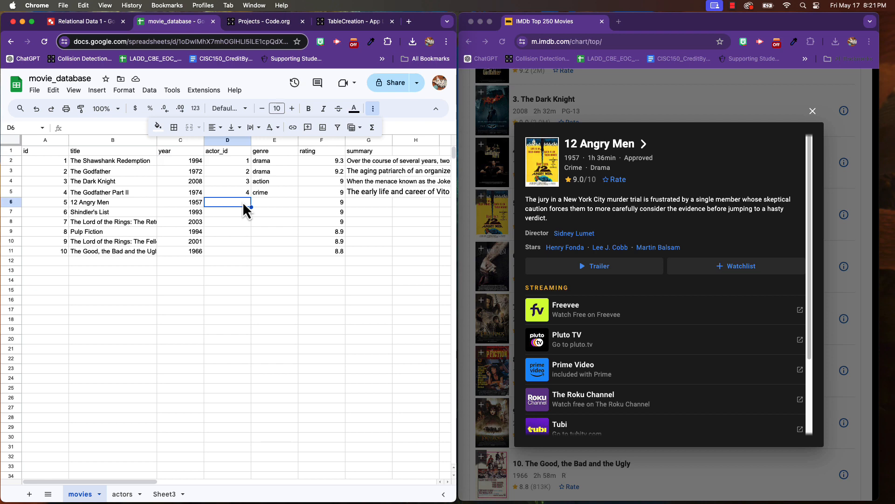
text(5)
click(260, 200)
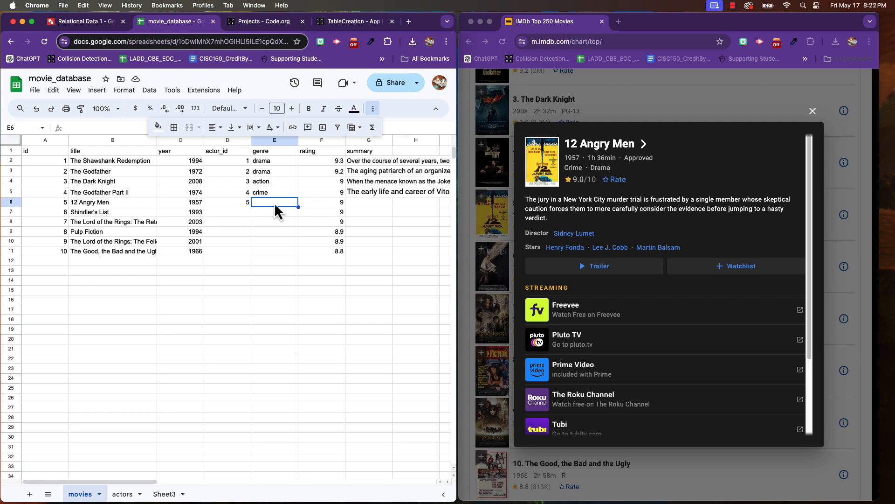
text(crime)
- Copy the IMDb plot description of 12 Angry Men into the summary cell of its row
click(377, 204)
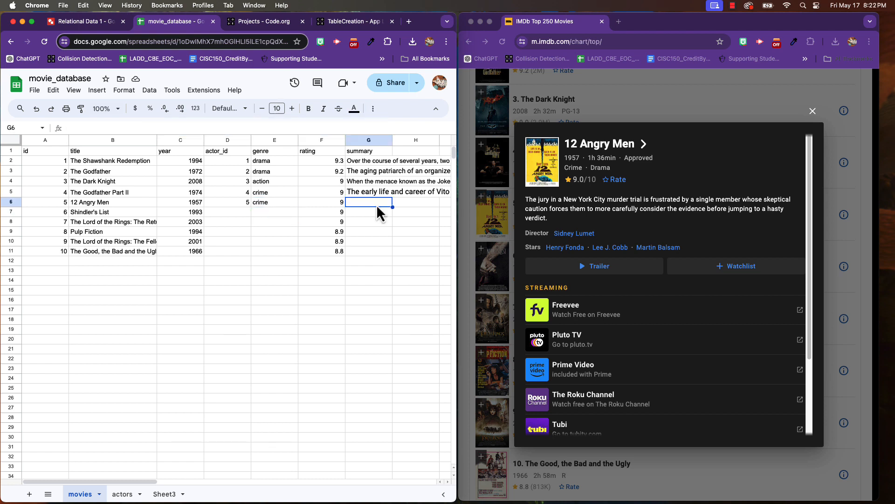
click(534, 200)
triple_click(524, 204)
key(super+c)
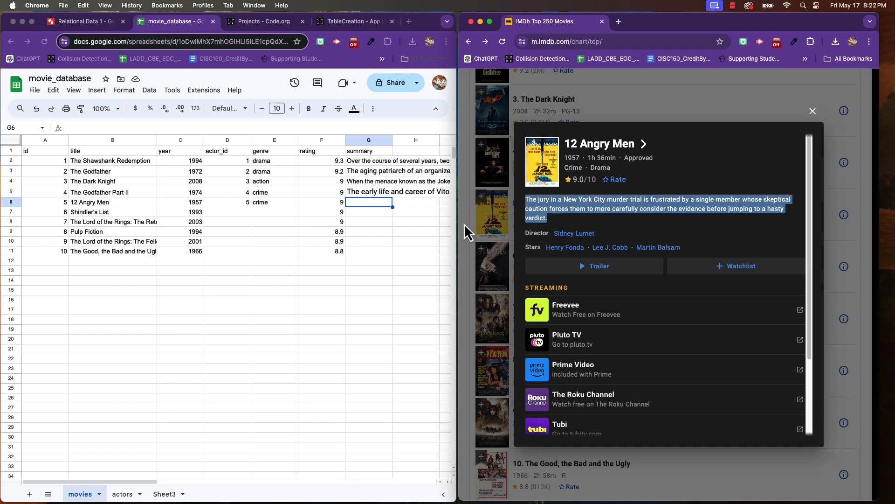
double_click(358, 205)
key(super+v)
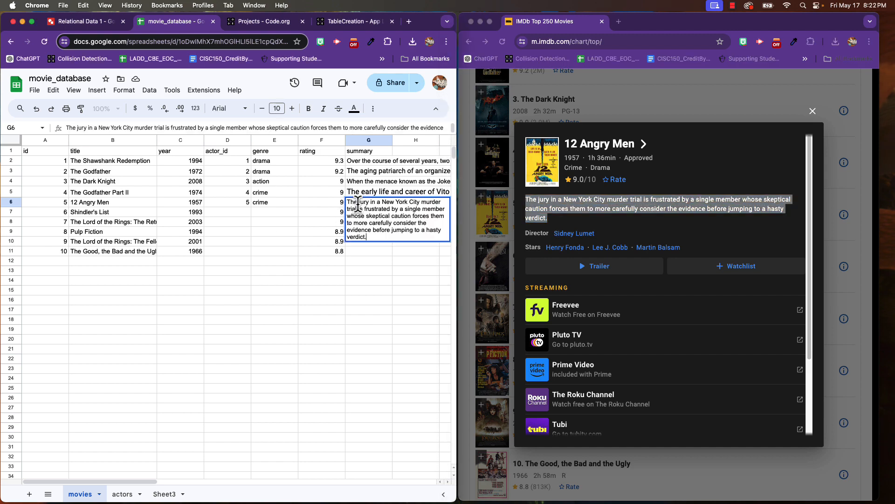
key(Return)
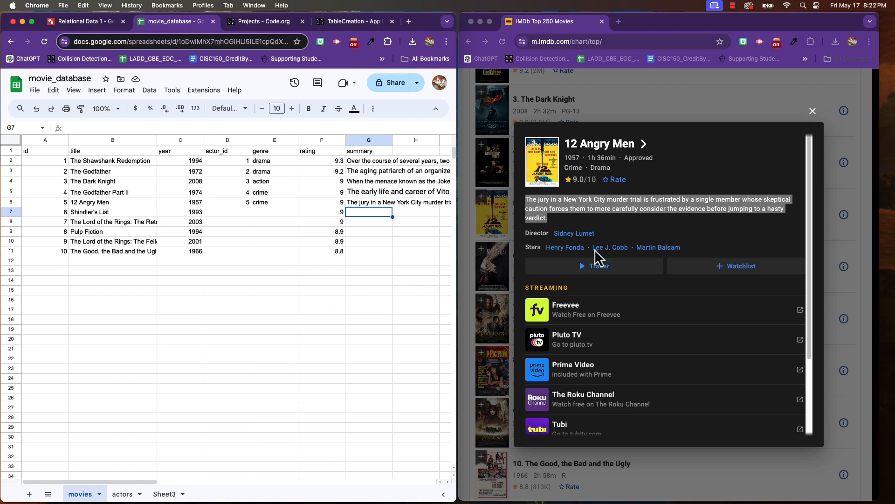
- Open Henry Fonda's IMDb page from the 12 Angry Men cast and look at his biography and birth details
click(561, 251)
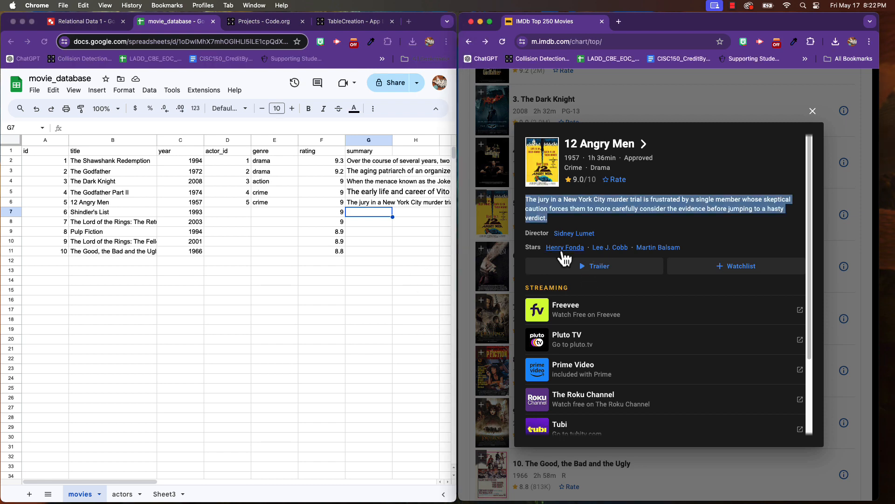
click(565, 249)
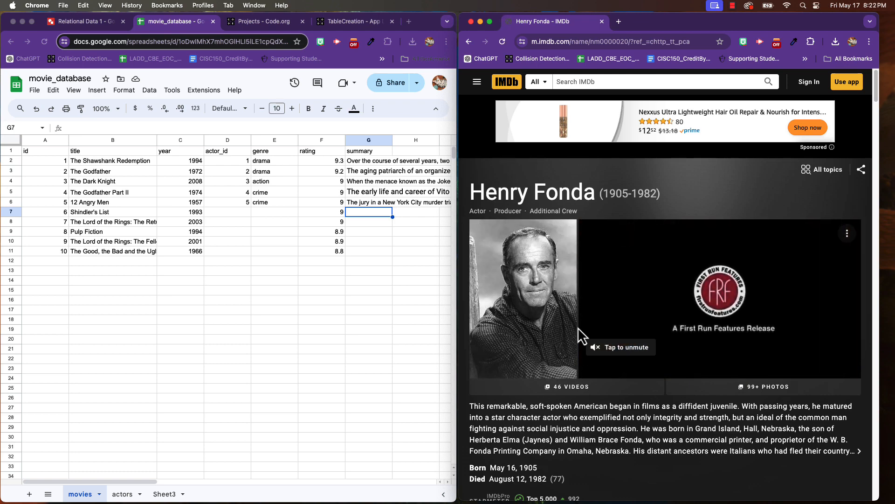
scroll(537, 329, down, 5)
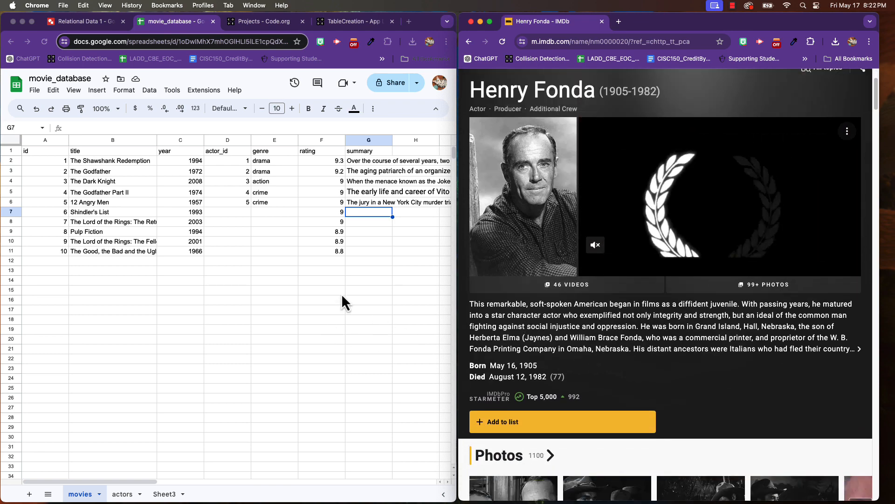
- Download the movies sheet as comma-separated values to the Desktop as movie_database - movies.csv
click(336, 252)
click(267, 252)
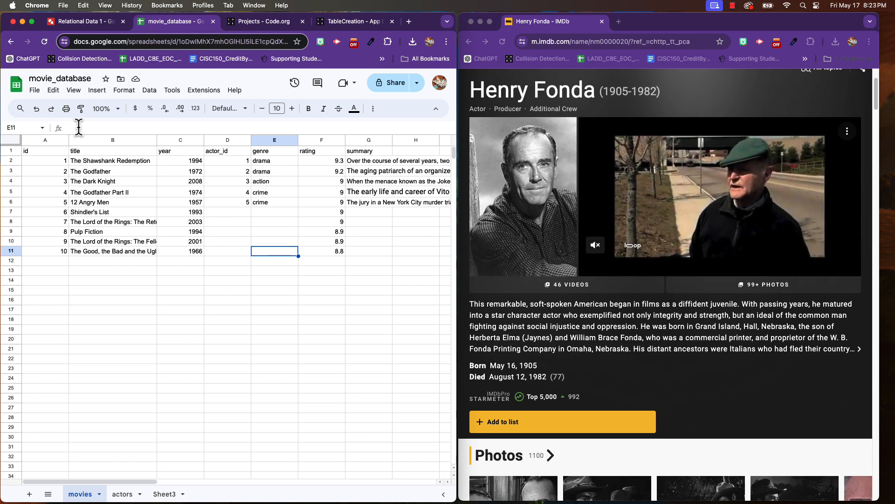
click(35, 90)
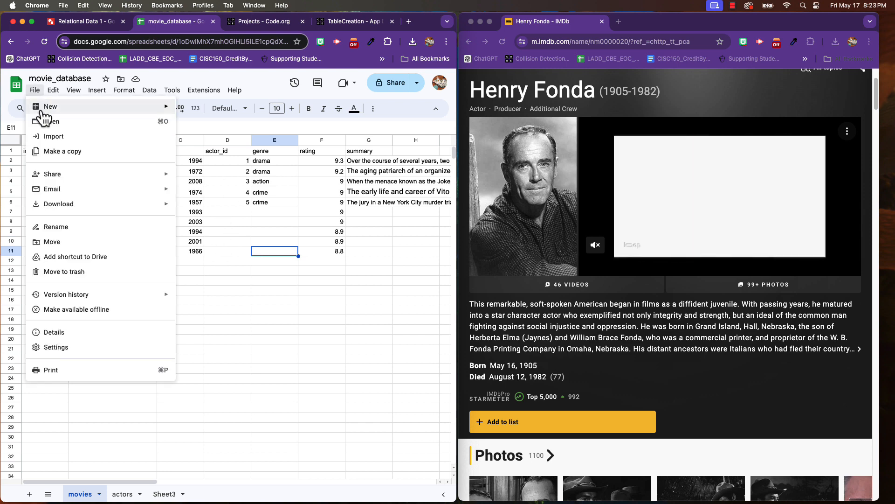
mouse_move(110, 213)
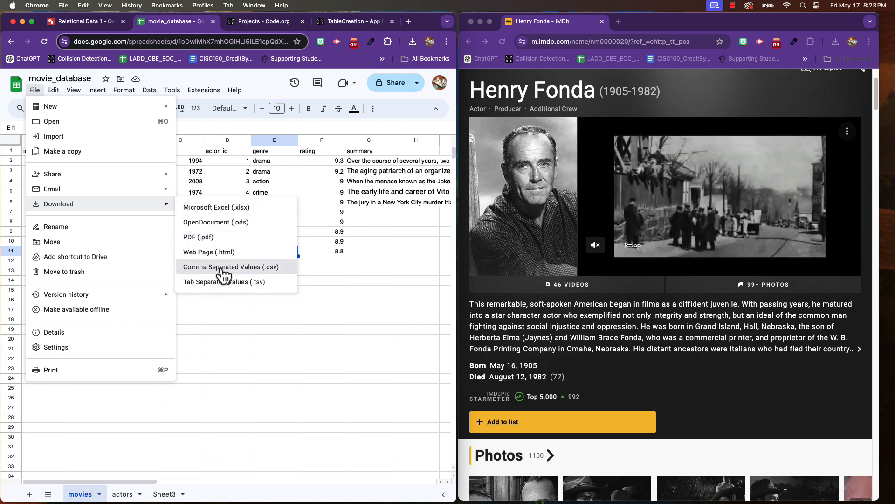
click(221, 268)
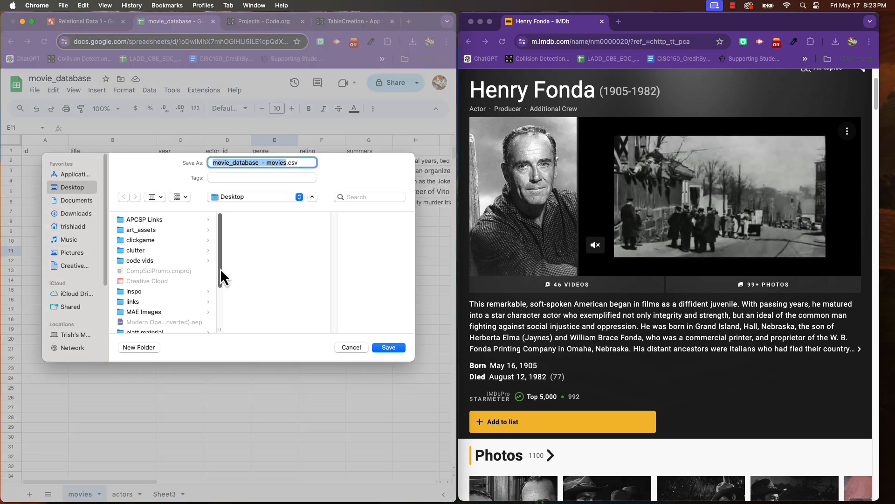
click(388, 348)
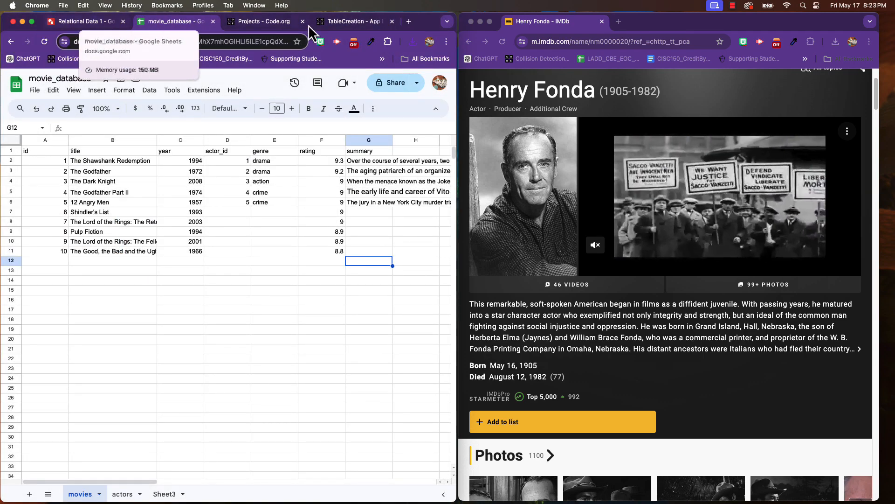
- Switch to the TableCreation project in App Lab and add a data table named Movies
click(350, 23)
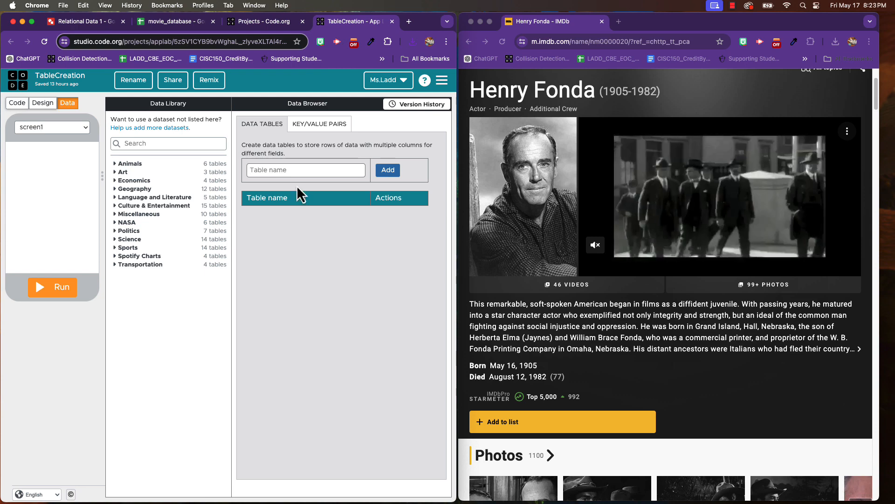
click(293, 170)
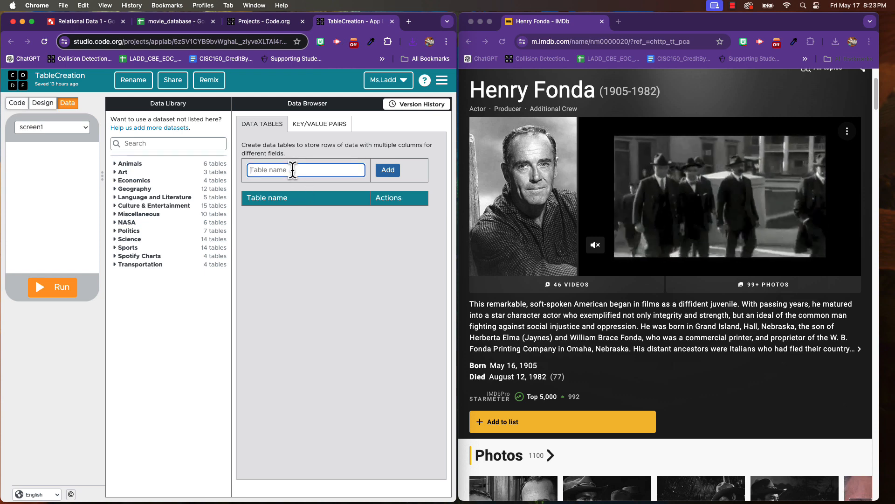
text(Movies)
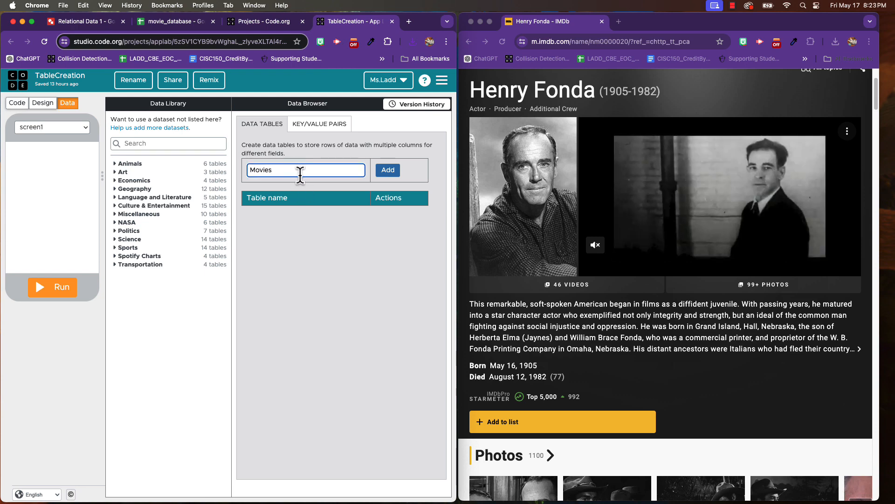
click(388, 170)
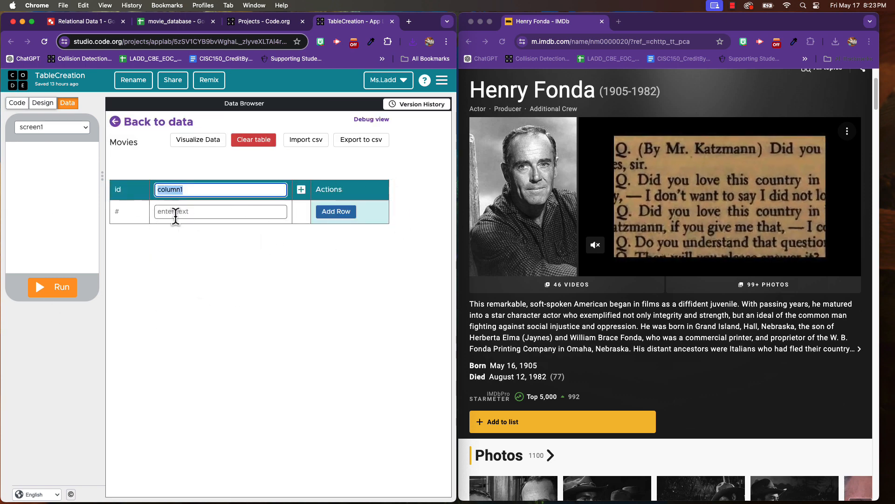
- Import movie_database - movies.csv into the Movies table, overwriting its existing data, and check the imported rows
click(309, 141)
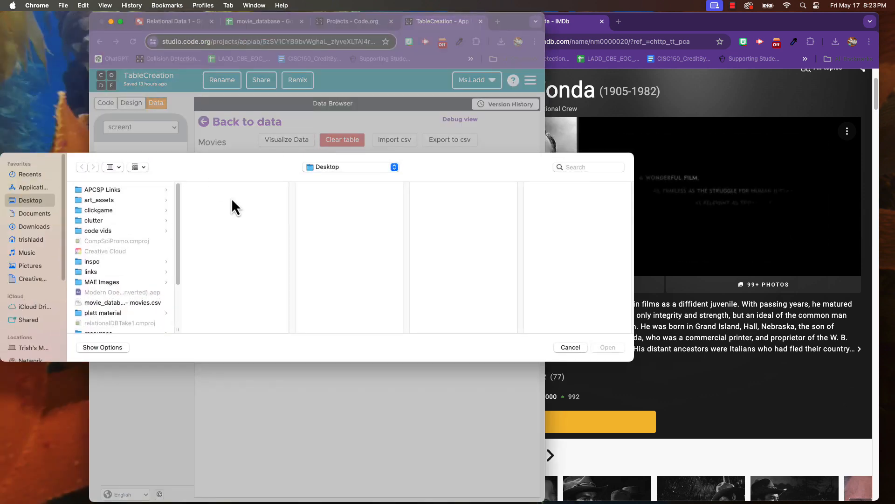
click(146, 304)
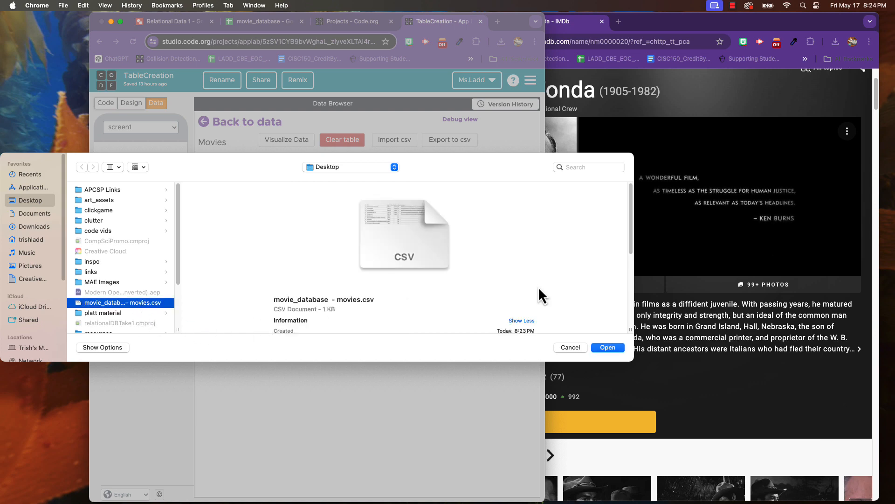
click(607, 347)
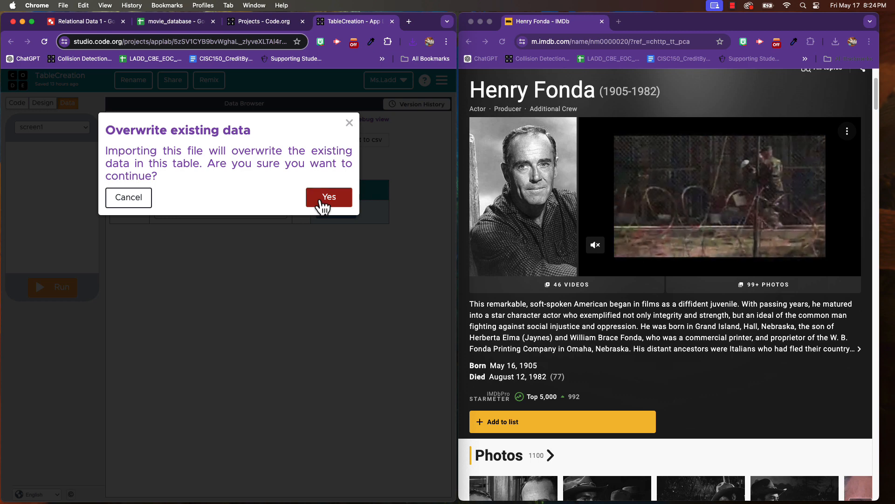
click(323, 203)
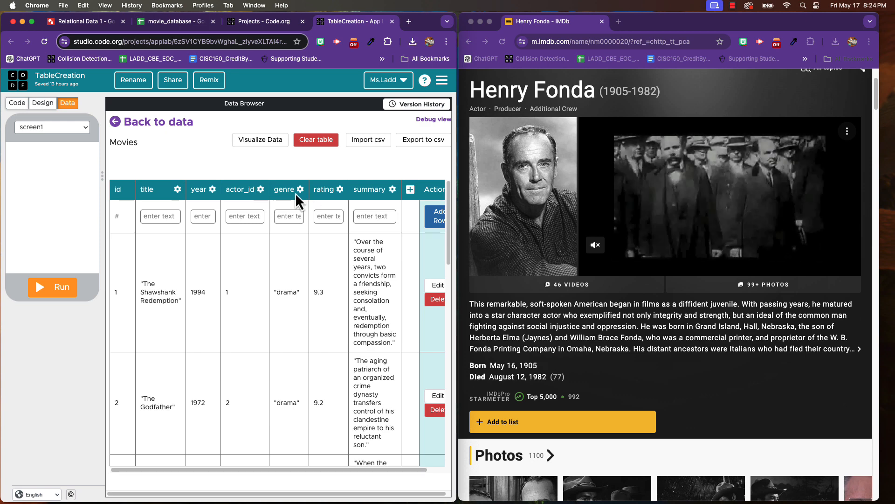
scroll(284, 330, down, 5)
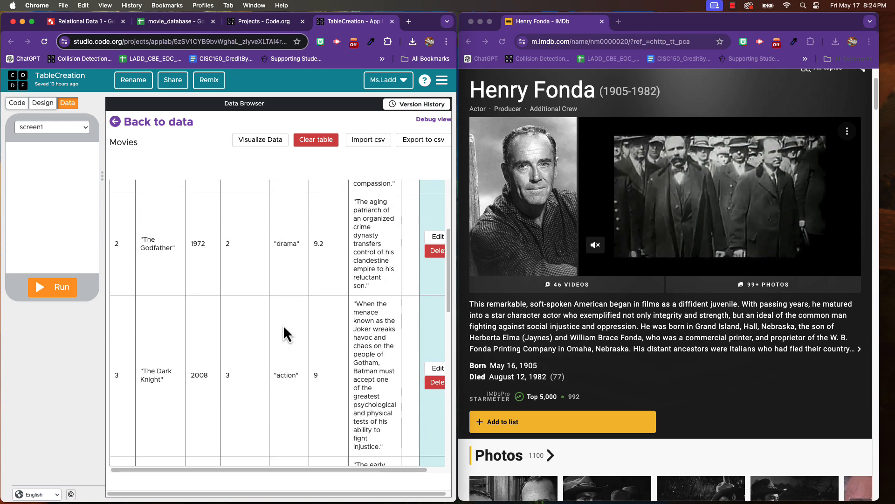
scroll(284, 325, up, 5)
scroll(283, 325, down, 10)
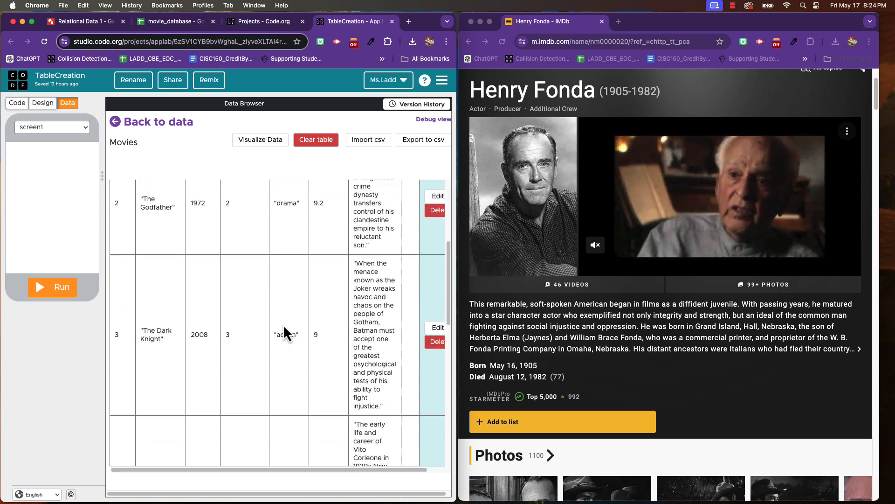
scroll(283, 323, down, 5)
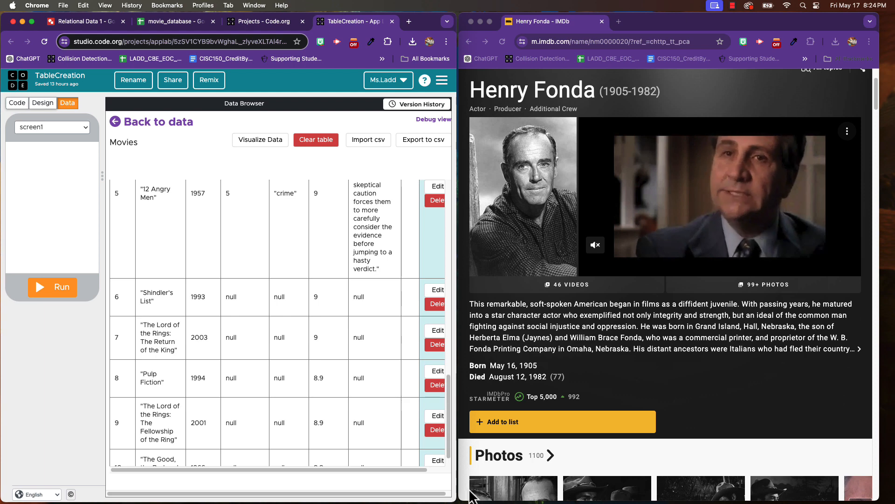
- Widen the browser window and add a second data table named Actors to the project
drag(454, 489, 702, 396)
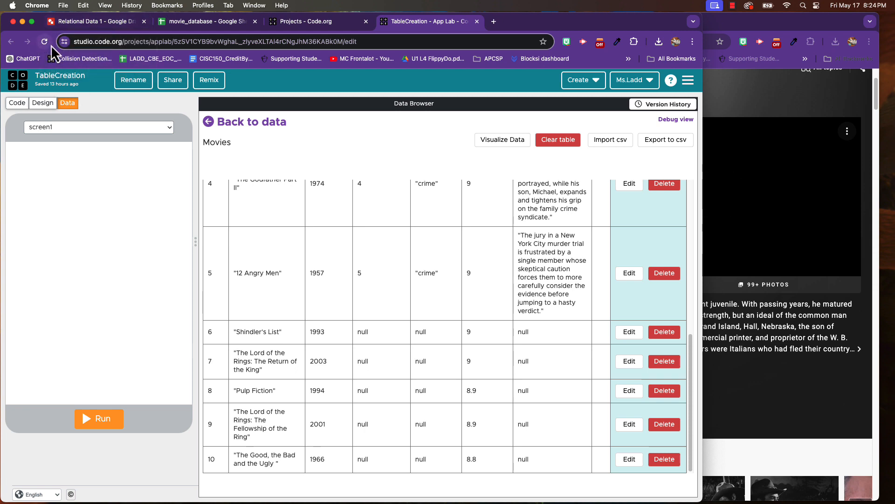
click(246, 121)
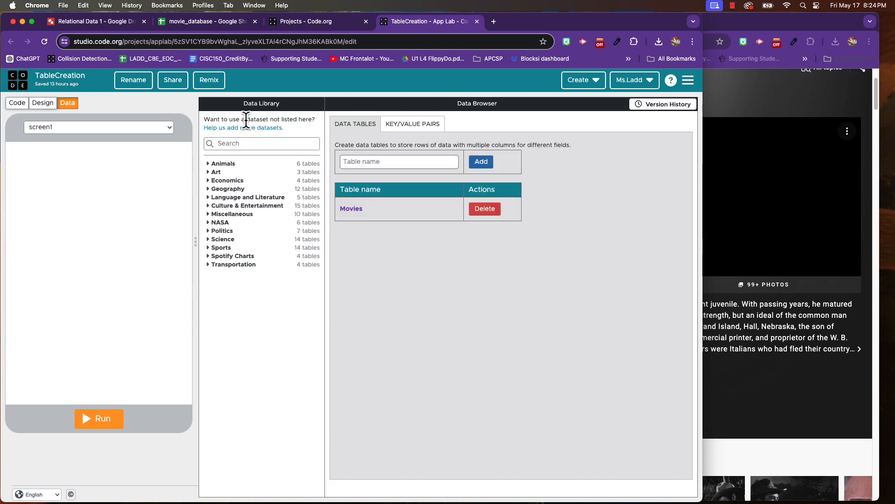
click(379, 161)
text(A)
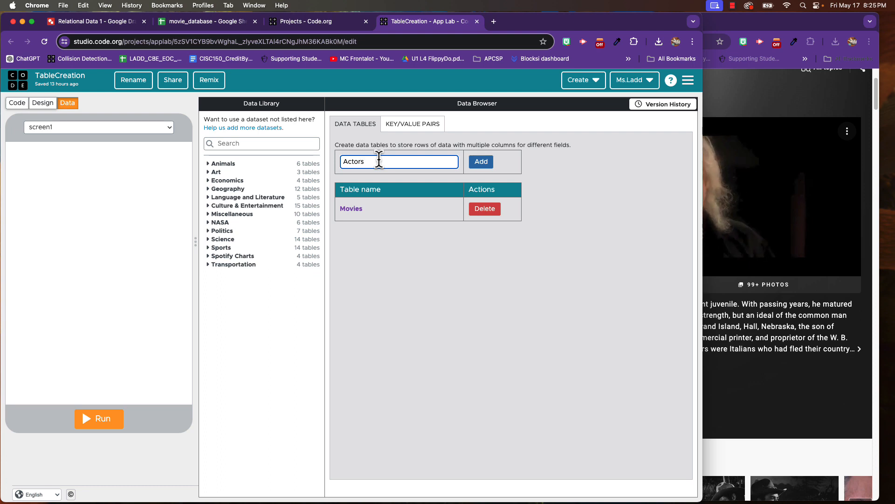
text(ctors)
click(480, 161)
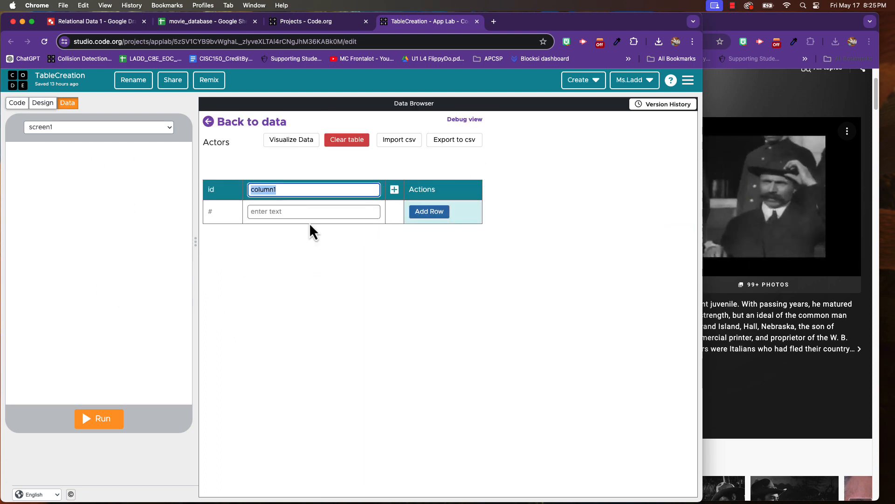
- Add two more columns, column2 and column3, to the Actors table and view the options available for column1
click(395, 189)
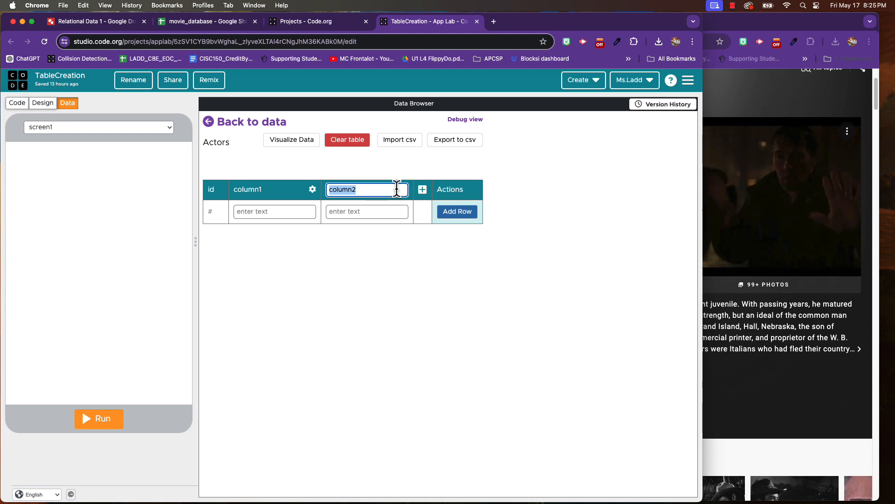
click(424, 191)
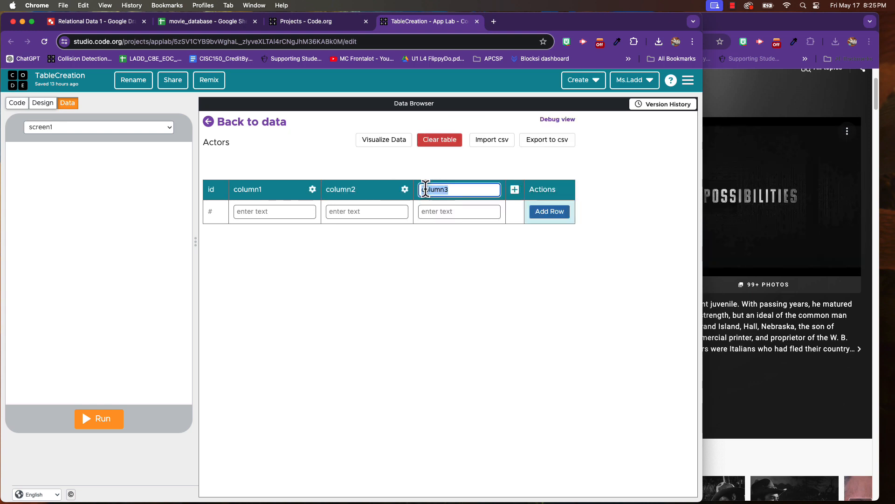
click(313, 190)
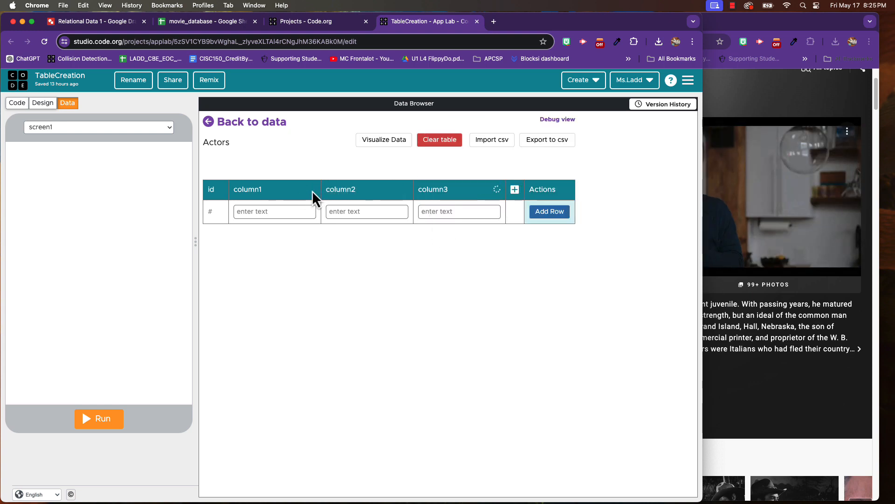
click(313, 192)
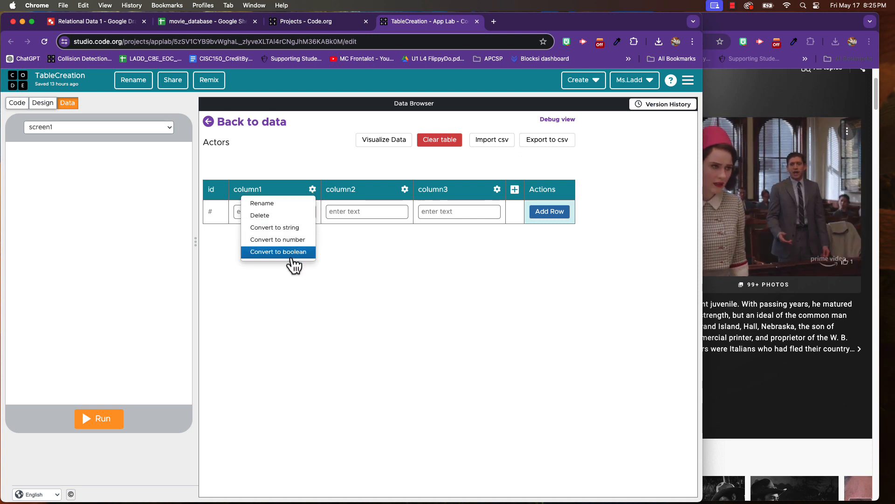
click(423, 282)
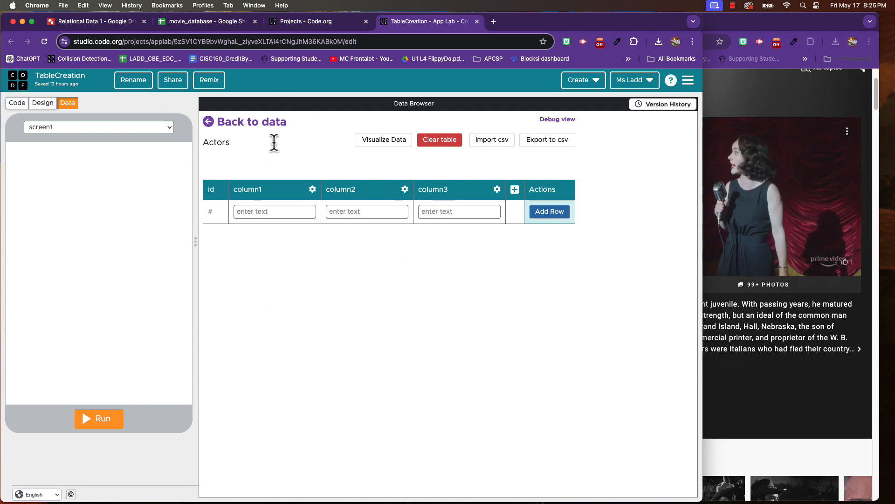
- Switch to the movie_database spreadsheet and download its actors sheet as comma-separated values to the Desktop
click(190, 23)
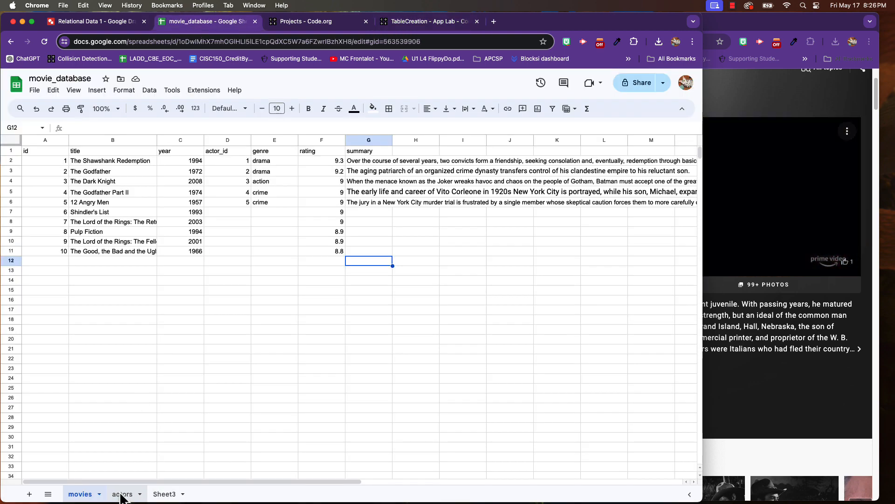
click(121, 494)
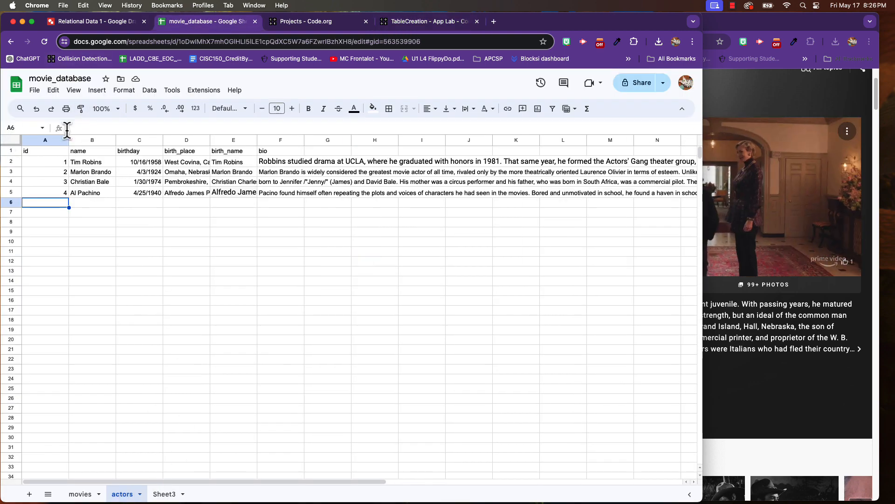
click(37, 94)
mouse_move(82, 214)
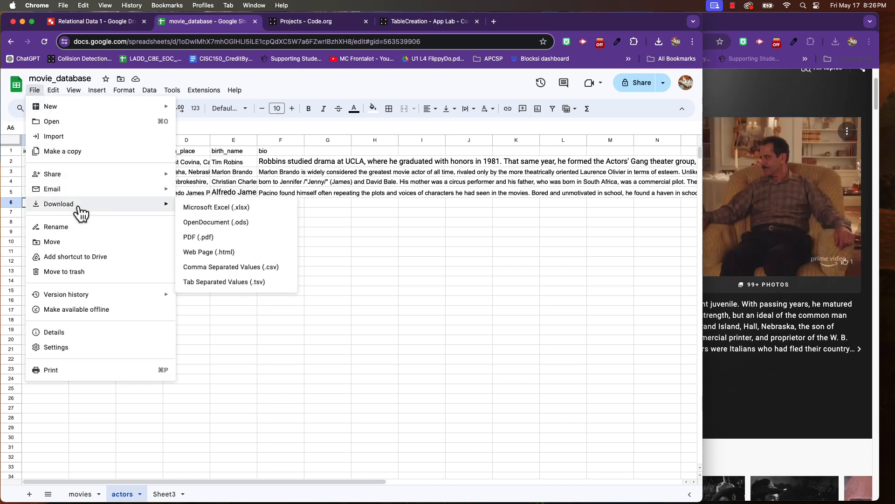
click(238, 270)
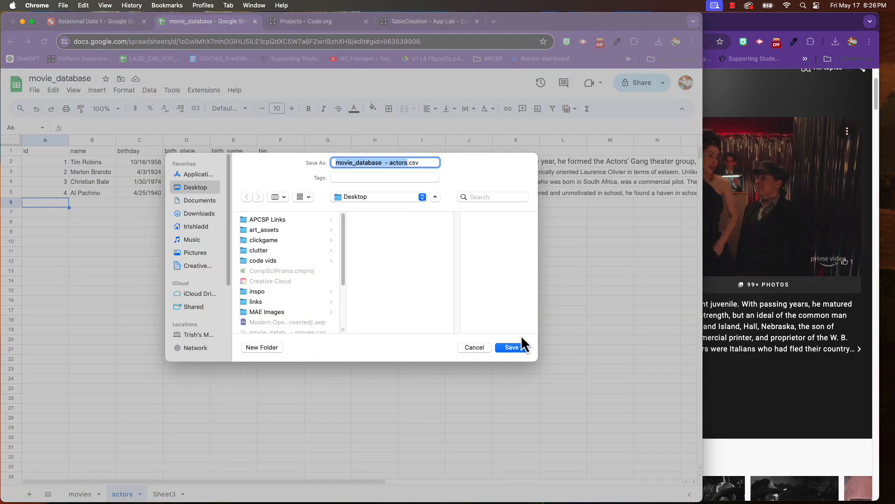
click(511, 347)
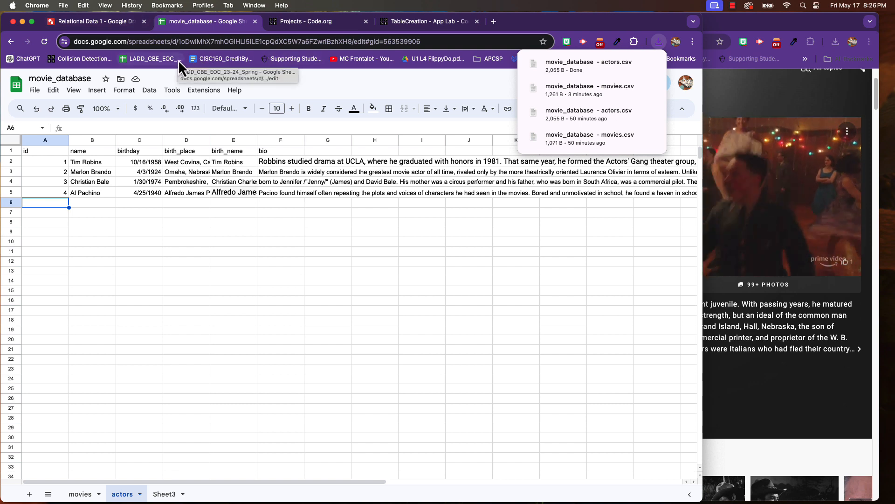
- Import movie_database - actors.csv into the App Lab Actors table, overwriting its existing data, and check the imported rows
click(413, 23)
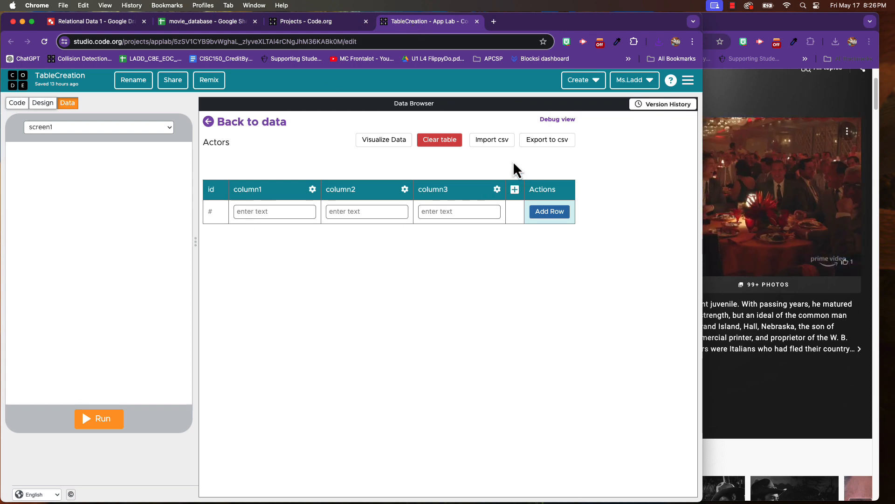
click(491, 141)
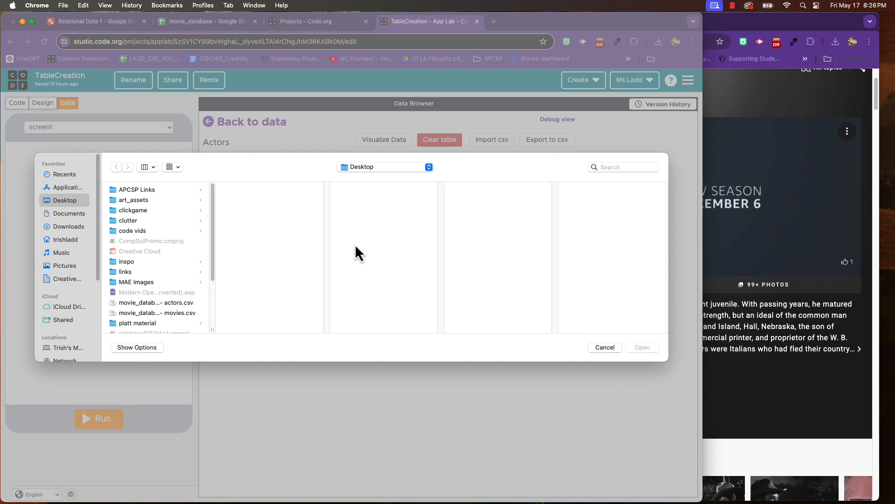
click(163, 302)
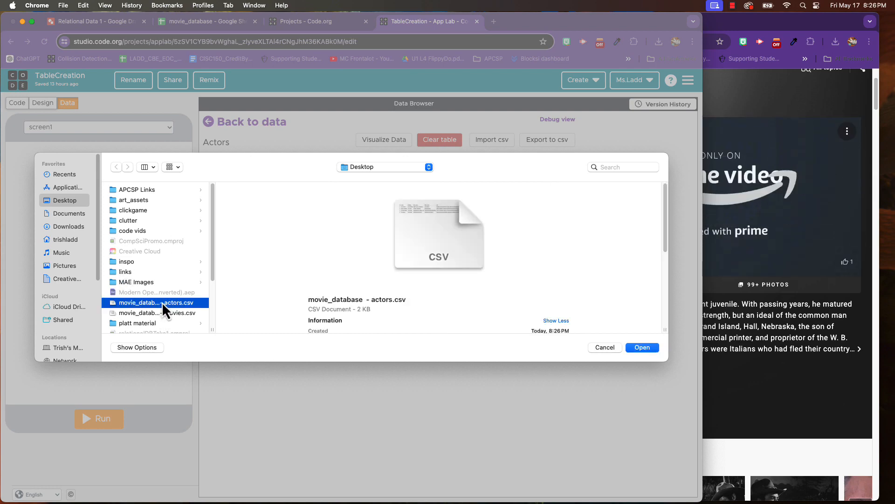
click(650, 349)
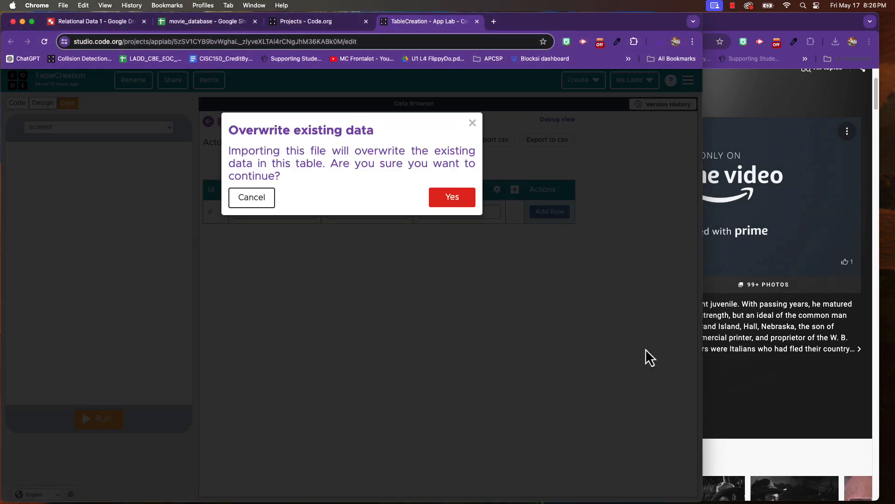
click(458, 198)
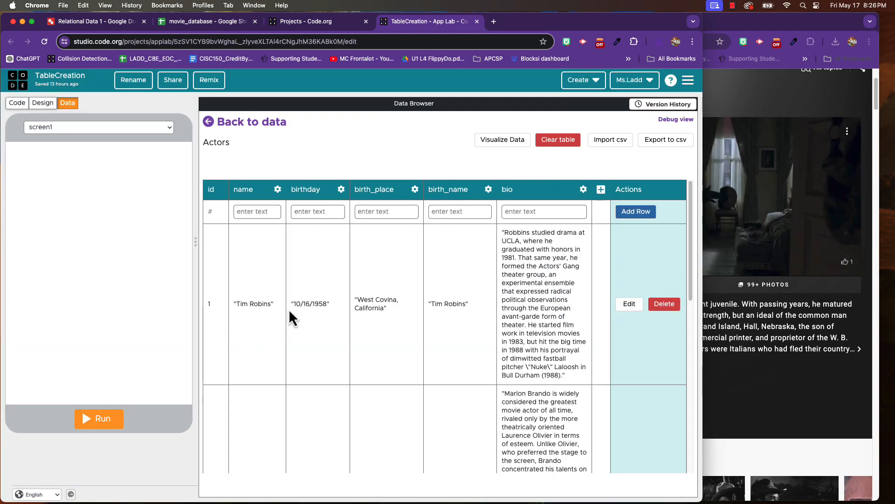
scroll(289, 309, down, 1)
scroll(287, 287, down, 3)
scroll(287, 296, down, 5)
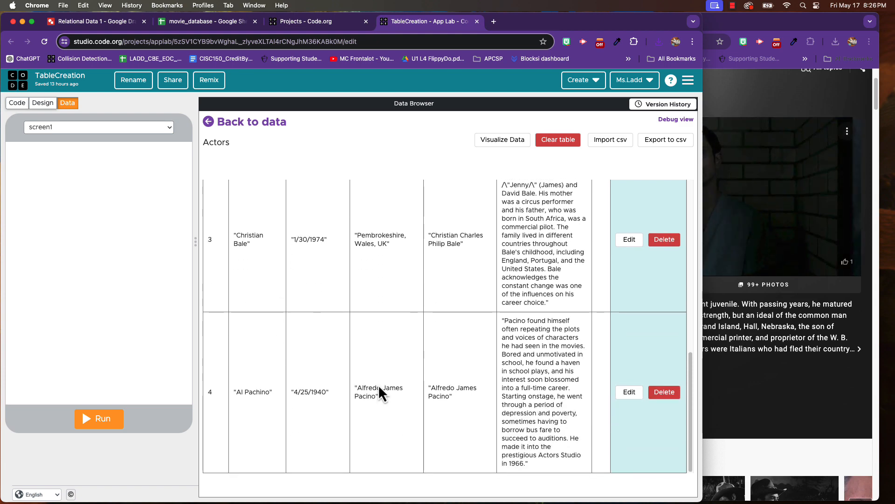
scroll(545, 340, up, 9)
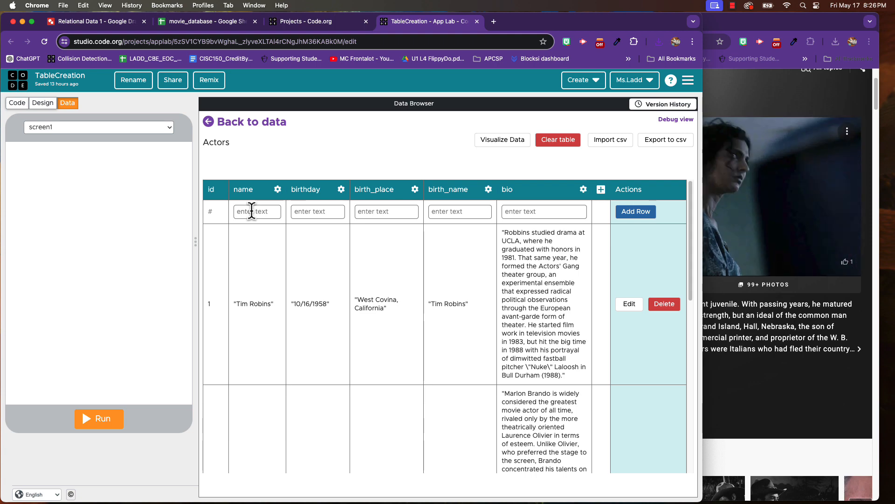
- Check the actor's name on the IMDb page and enter Henry Fonda as the name in the new Actors row
click(746, 26)
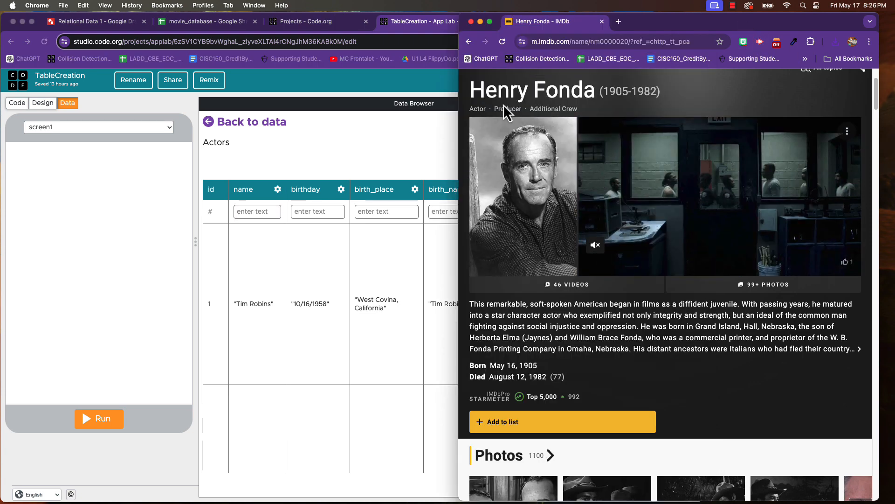
click(246, 211)
text(Henry)
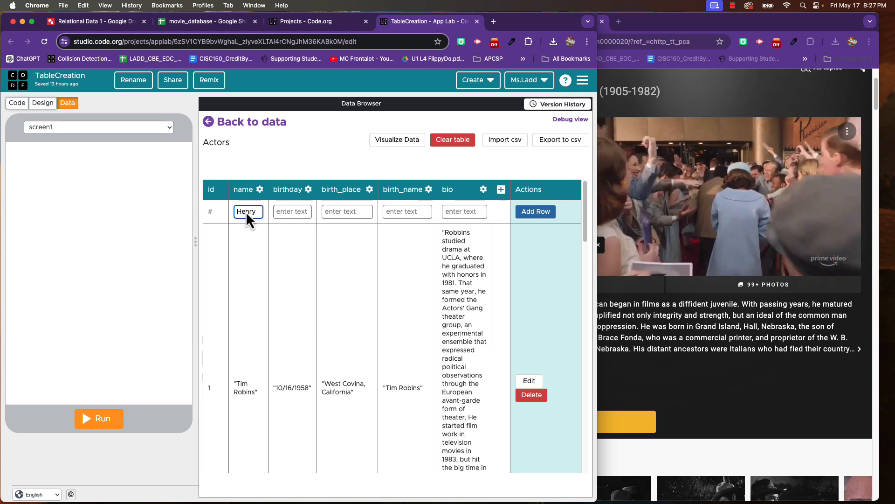
text( Fonda)
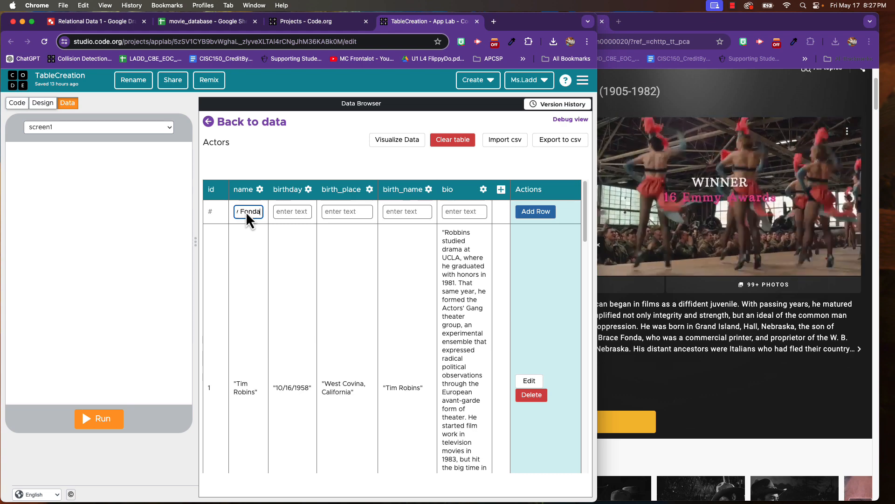
- Copy Henry Fonda's birth date from his IMDb page into the birthday field of the new Actors row
click(668, 369)
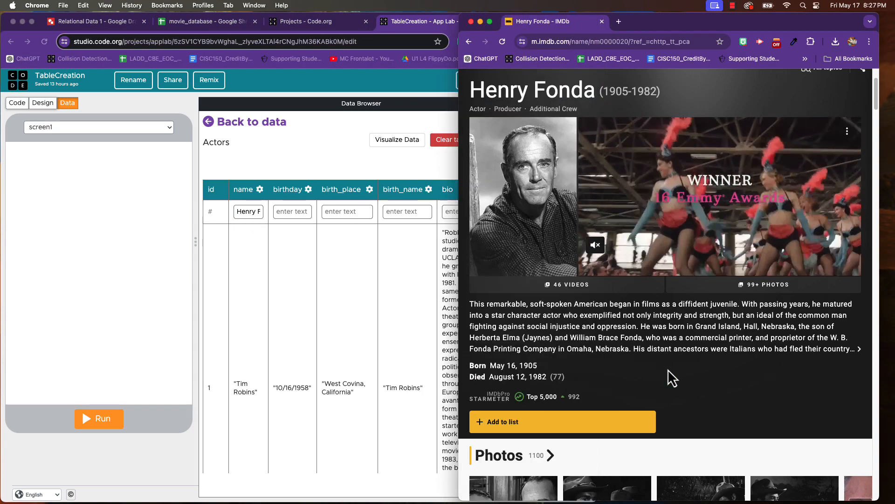
drag(541, 366, 493, 365)
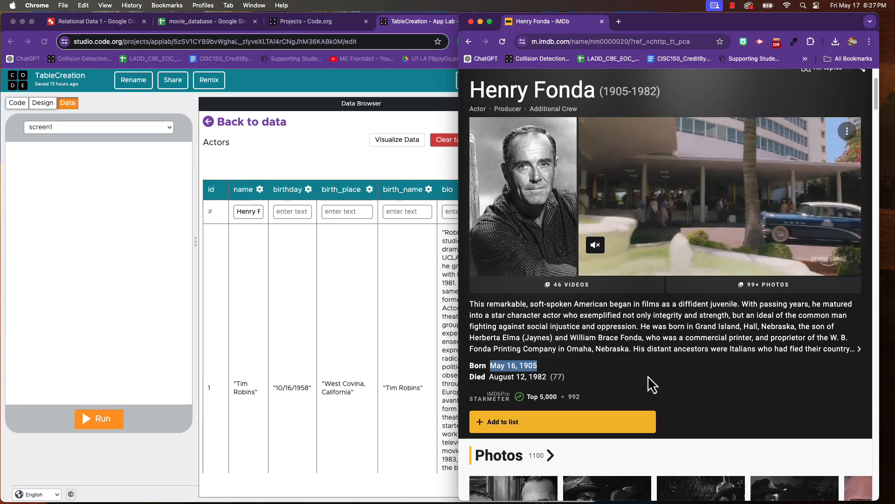
key(super+c)
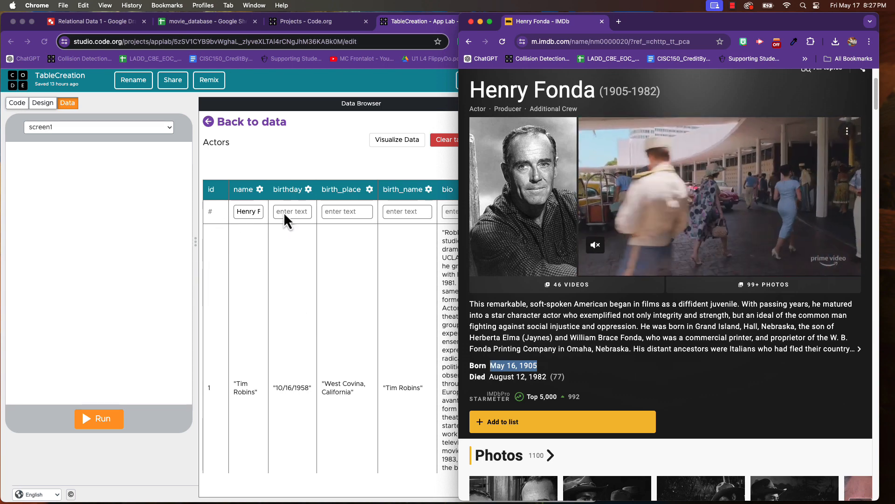
click(284, 212)
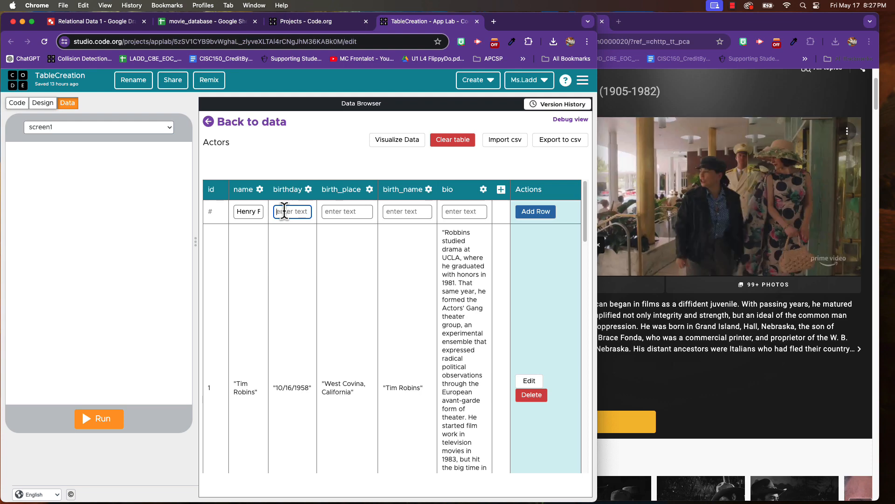
key(super+v)
- Open Henry Fonda's full IMDb biography and copy Grand Island, Nebraska, USA into the new row's birth_place field
click(355, 213)
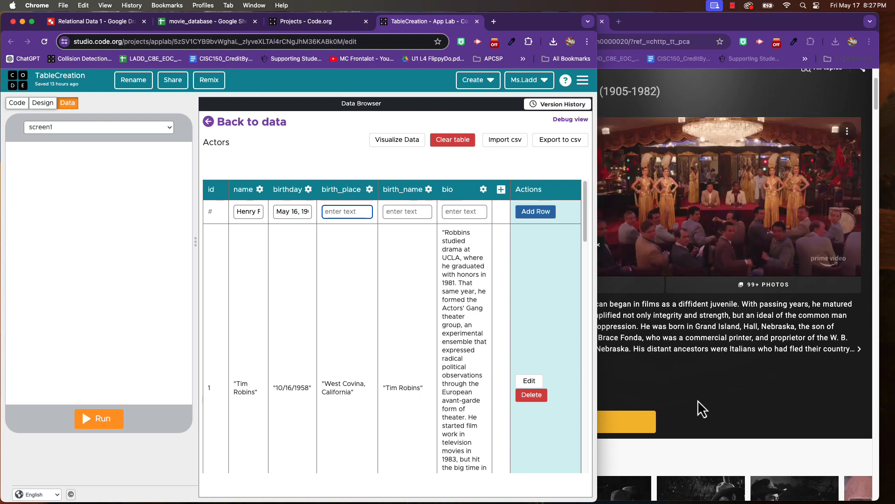
click(701, 381)
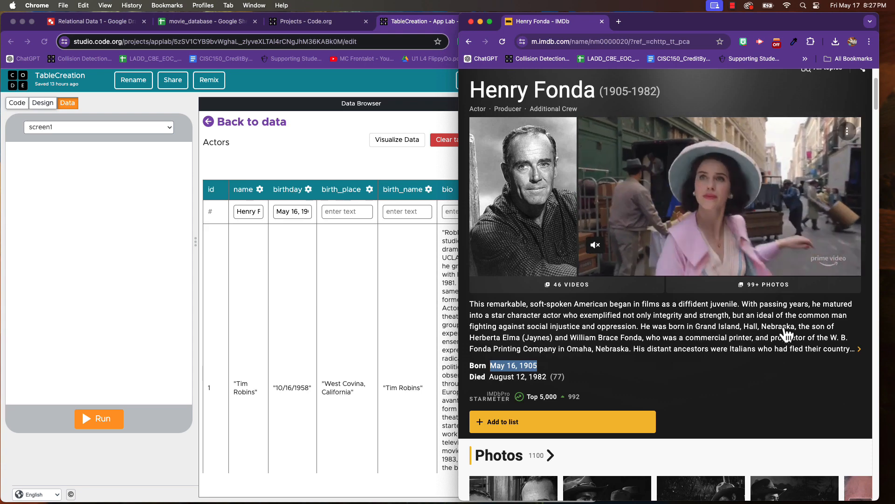
click(807, 335)
drag(797, 328, 700, 316)
scroll(696, 307, down, 2)
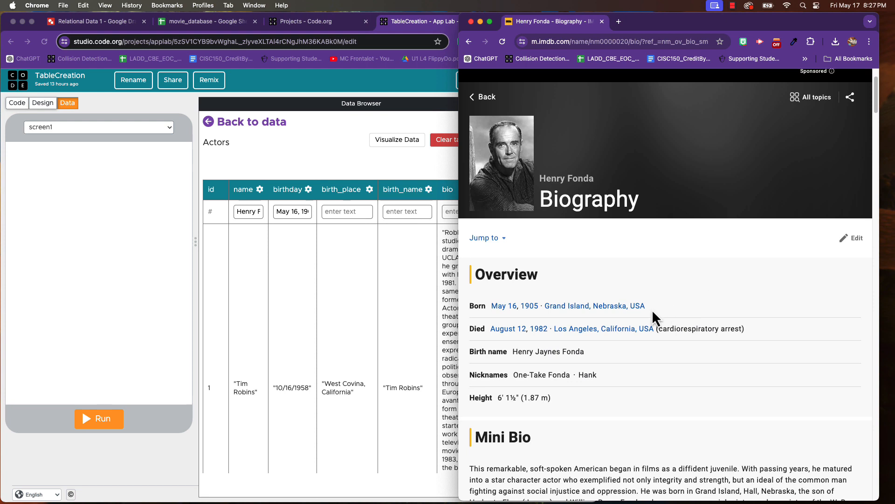
drag(647, 307, 543, 305)
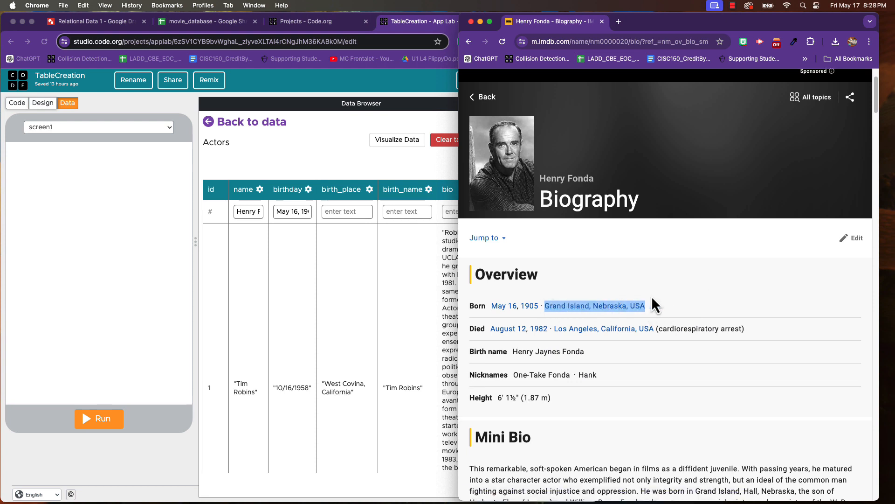
key(super+c)
click(353, 212)
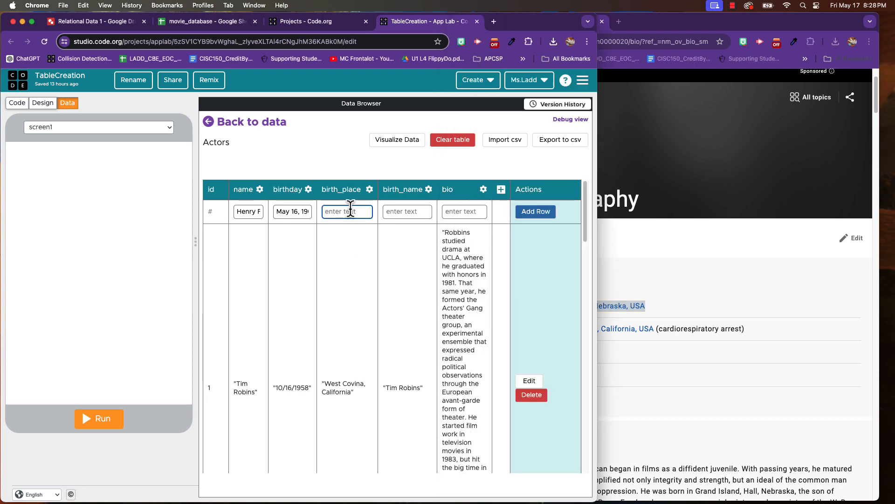
key(super+v)
- Copy the birth name Henry Jaynes Fonda from the IMDb biography into the new row's birth_name field
click(423, 211)
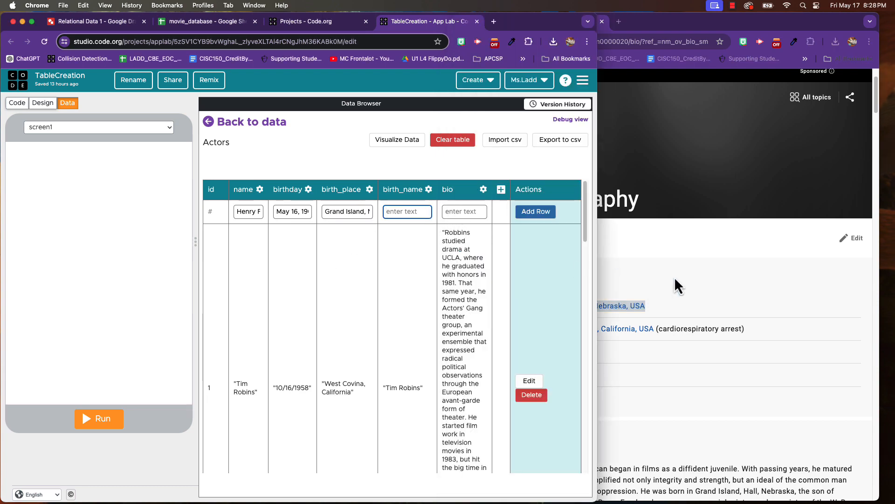
click(681, 292)
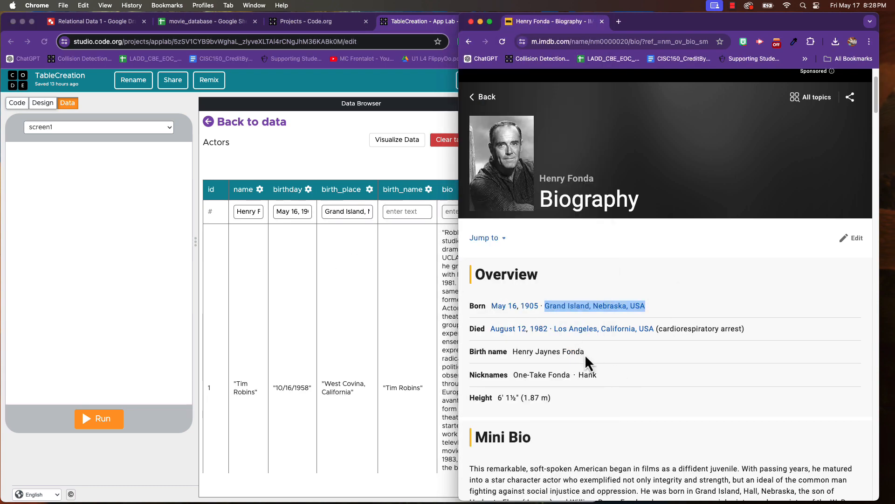
drag(585, 352, 511, 351)
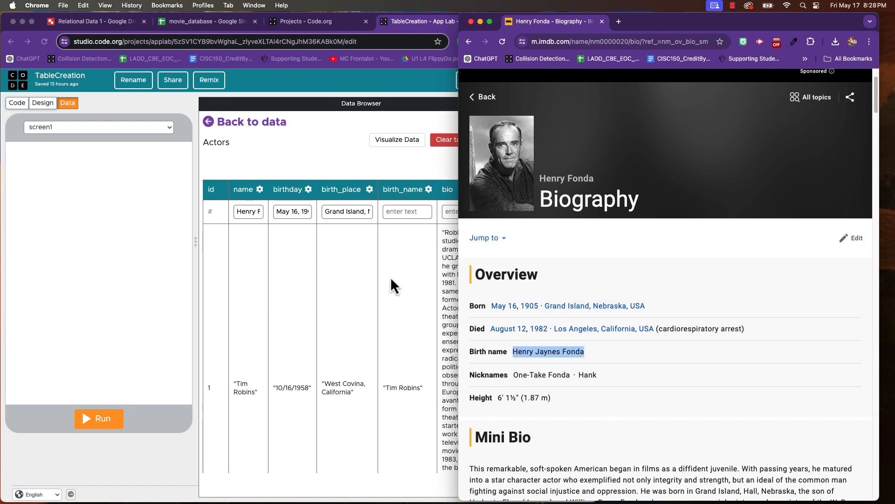
click(407, 213)
key(super+v)
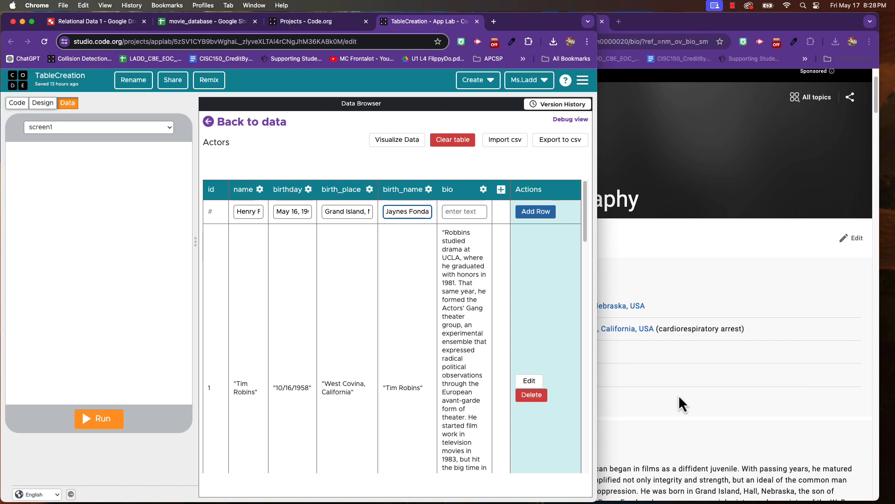
- Copy the first two sentences of Henry Fonda's IMDb Mini Bio into the new row's bio field and try to add the row
click(678, 394)
scroll(677, 388, down, 5)
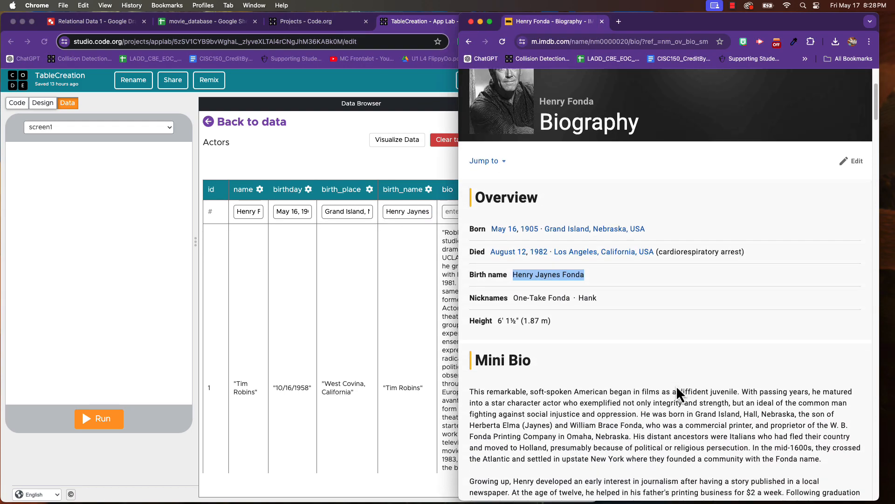
scroll(678, 388, down, 15)
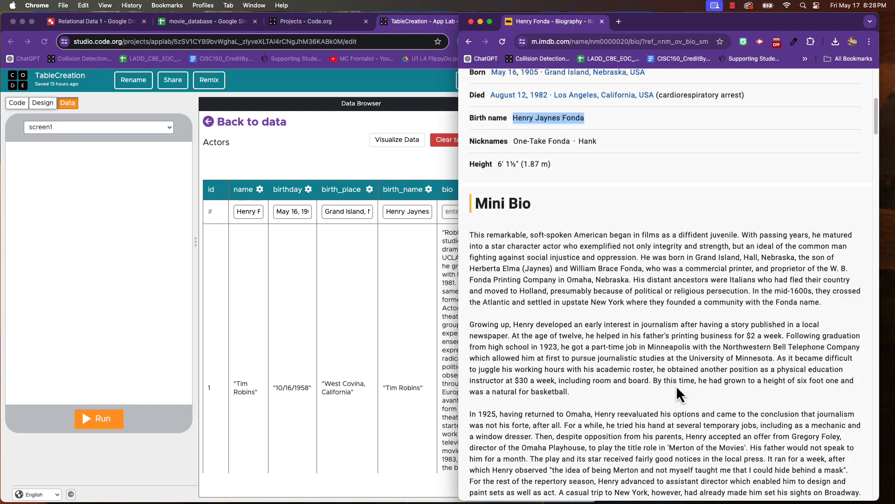
scroll(676, 385, up, 10)
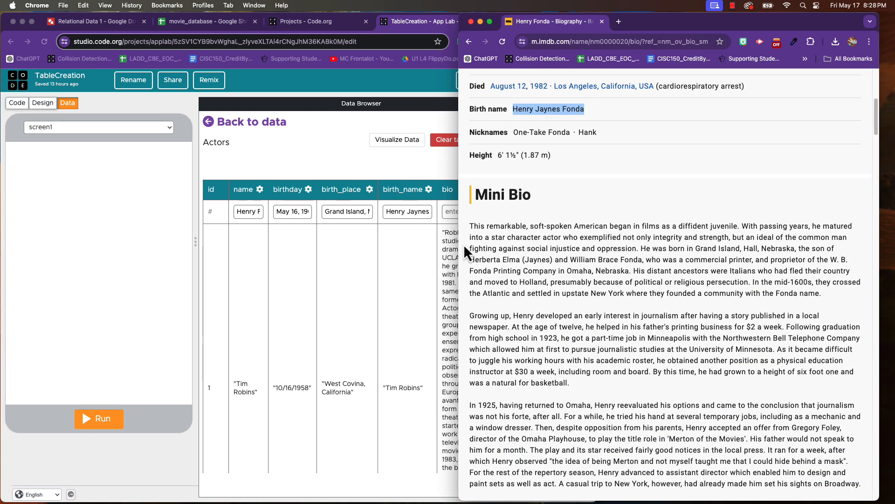
click(470, 227)
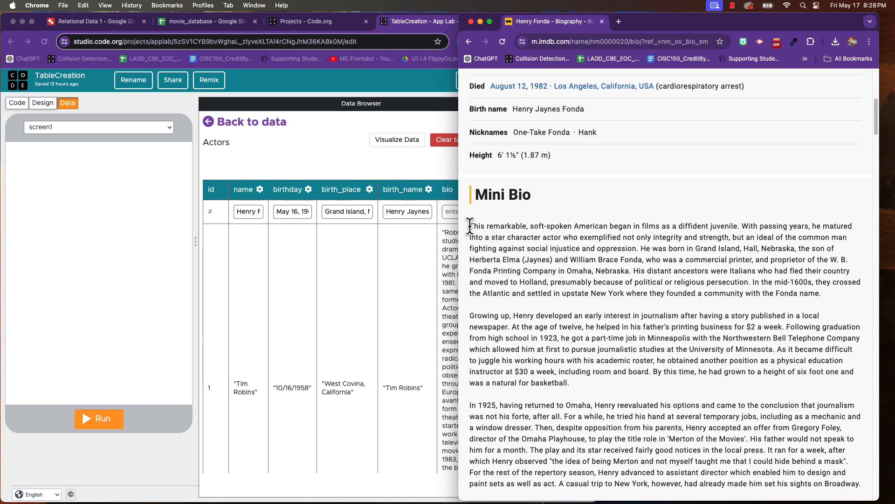
drag(470, 228, 640, 247)
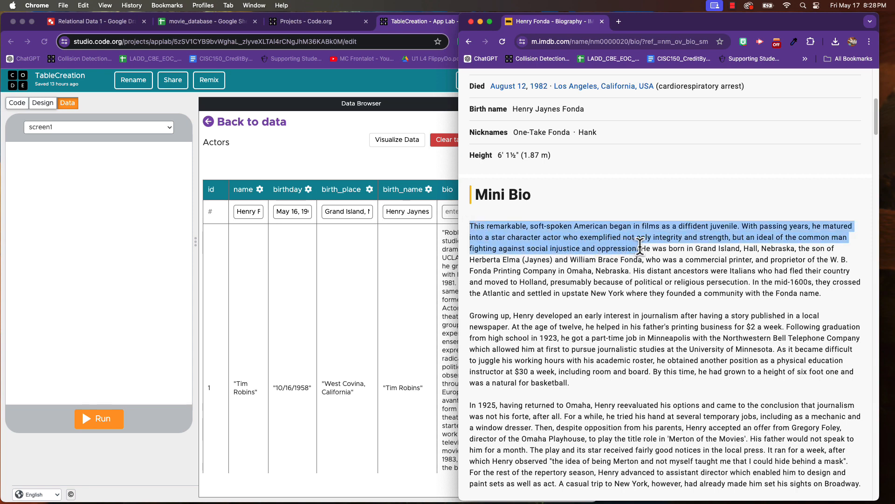
click(346, 266)
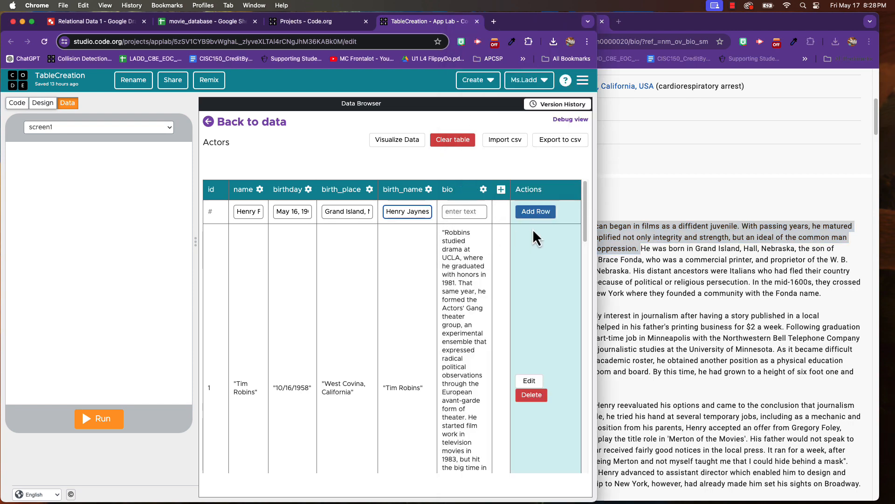
click(465, 211)
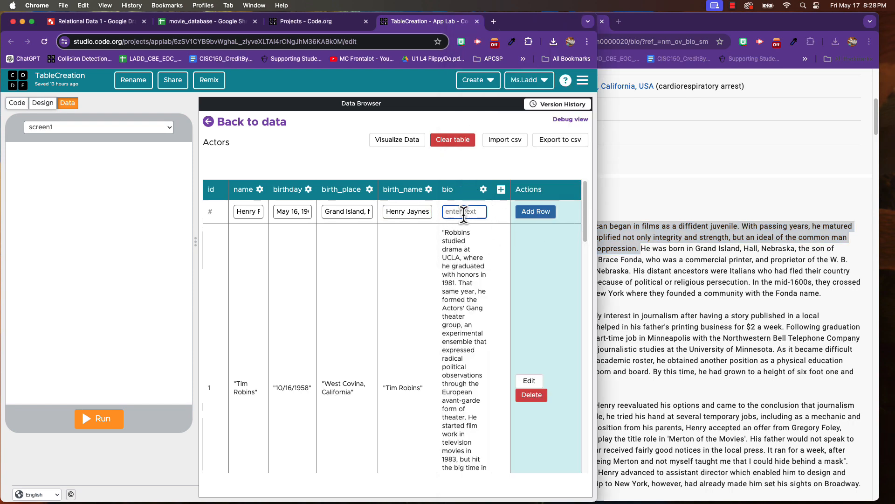
text(This remarkable man began in films as a diffident juvenile. With passing years, he matured into a screen icon who exemplified not only integrity and strength, but an ideal of the common man in the face of oppression.)
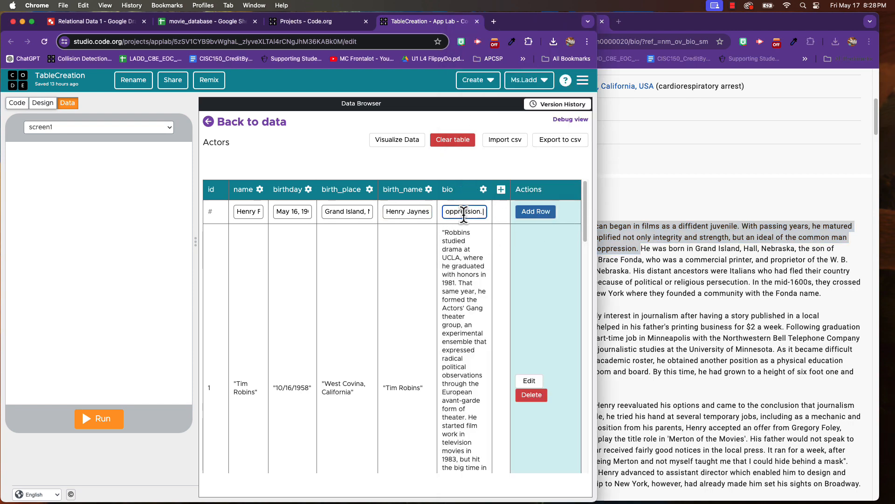
click(541, 214)
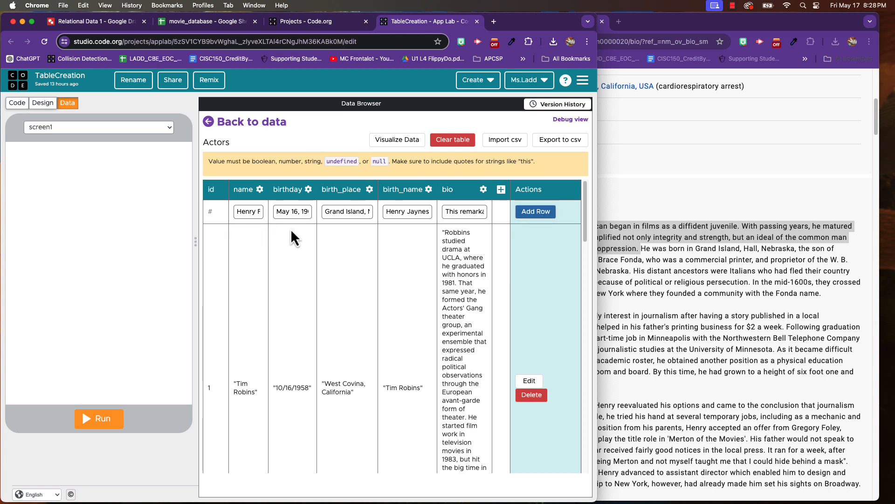
- Enclose the name and birthday values of the new Actors row in double quotes
click(247, 212)
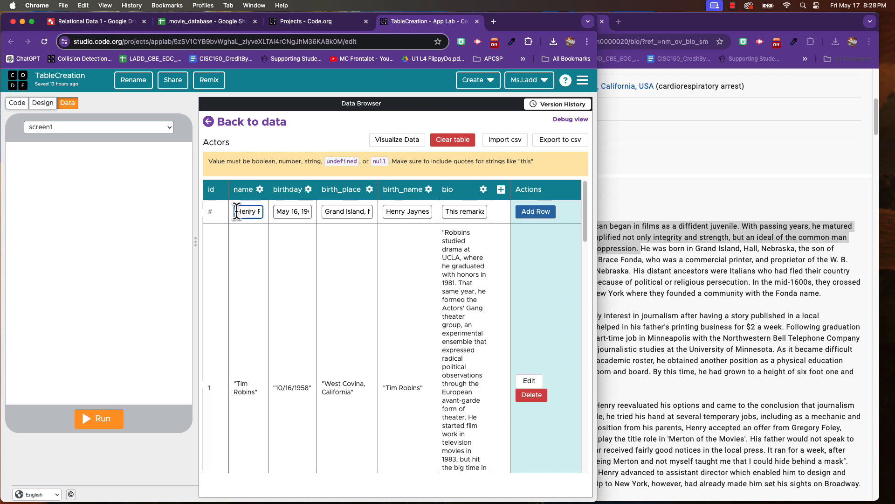
click(237, 212)
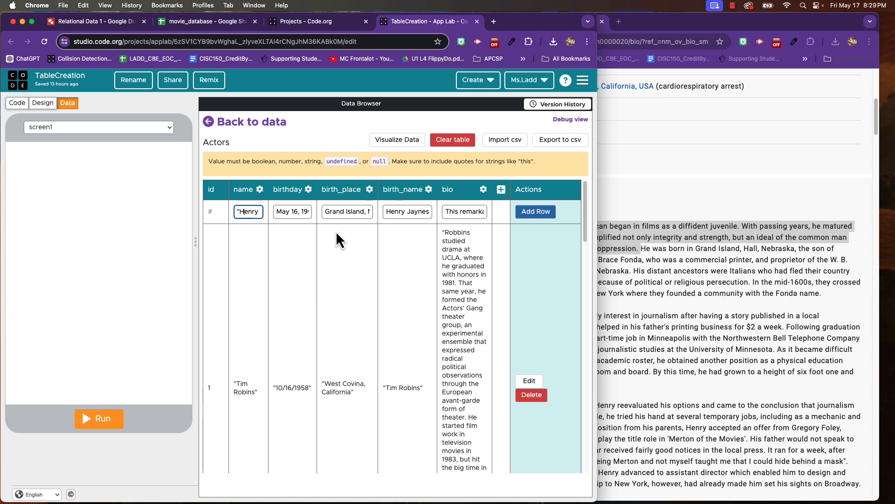
text(Fonda")
click(284, 211)
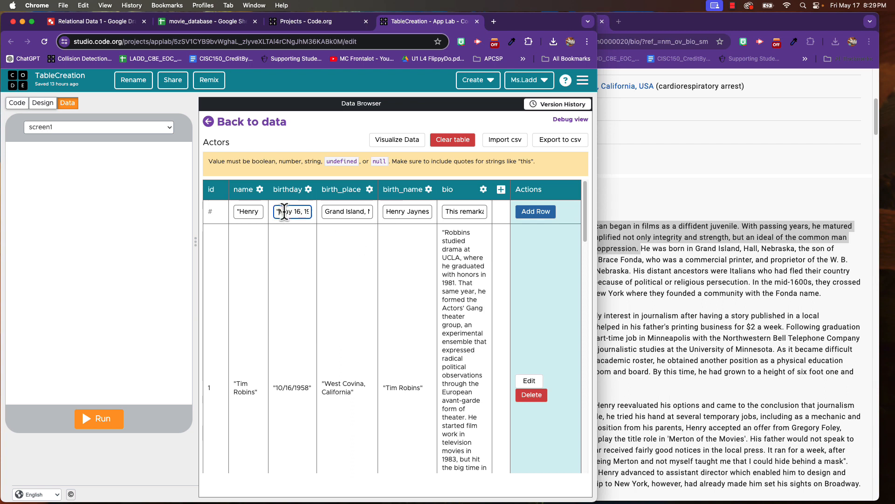
text(")
- Enclose the new row's birth_place and birth_name values in double quotes
click(325, 212)
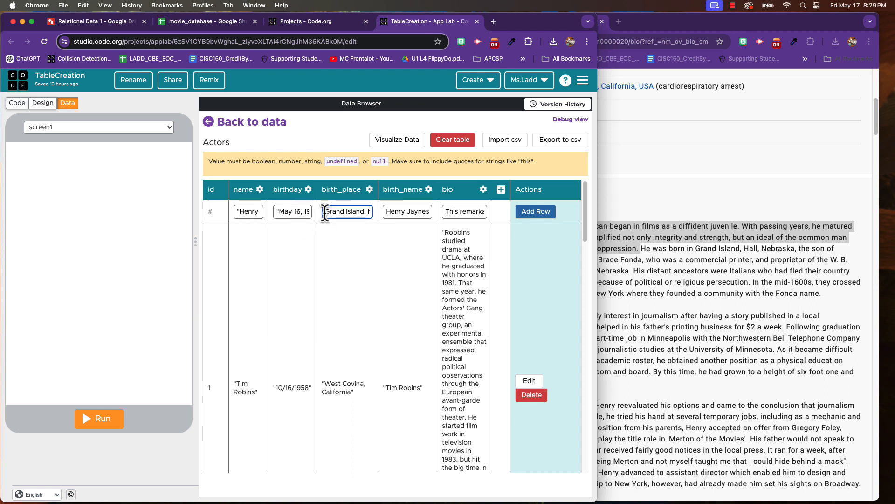
text(")
key(Right)
key(Right)
key(Right)
key(Right)
key(Right)
key(Right)
key(Right)
key(Right)
key(Right)
key(Right)
key(Right)
key(Right)
key(Right)
key(Right)
key(Right)
key(Right)
text(")
click(412, 220)
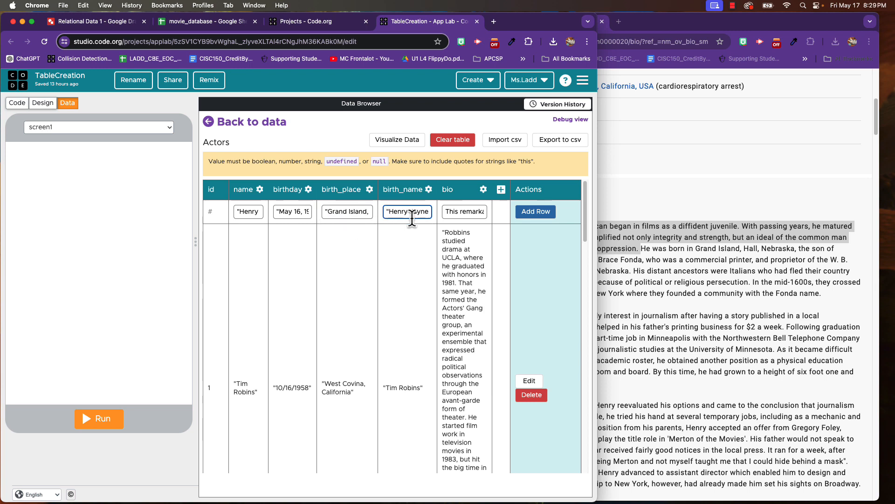
- Enclose the new row's bio text in double quotes and add the row to the Actors table
click(447, 211)
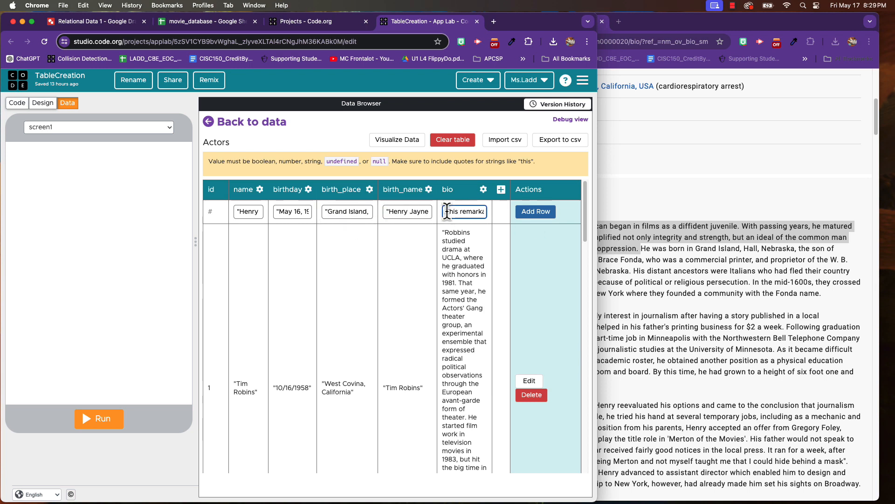
key(Right)
key(Right)
key(Right)
key(Right)
key(Right)
key(Right)
key(Right)
key(Right)
key(Right)
key(Right)
key(Right)
key(Right)
key(Right)
key(Right)
key(Right)
key(Right)
key(Right)
key(Right)
key(Right)
key(Right)
key(Right)
key(Right)
key(Right)
key(Right)
key(Right)
key(Right)
key(Right)
key(Right)
key(Right)
key(Right)
key(Right)
key(Right)
key(Right)
key(Right)
key(Right)
key(Right)
key(Right)
key(Right)
key(Right)
key(Right)
key(Right)
key(Right)
key(Right)
key(Right)
key(Right)
key(Right)
key(Right)
key(Right)
key(Right)
key(Right)
key(Right)
key(Right)
key(Right)
key(Right)
key(Right)
key(Right)
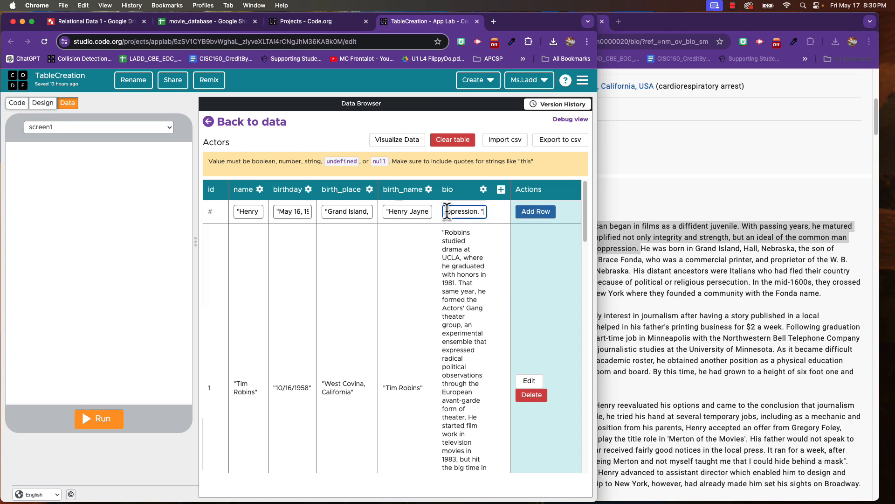
click(536, 212)
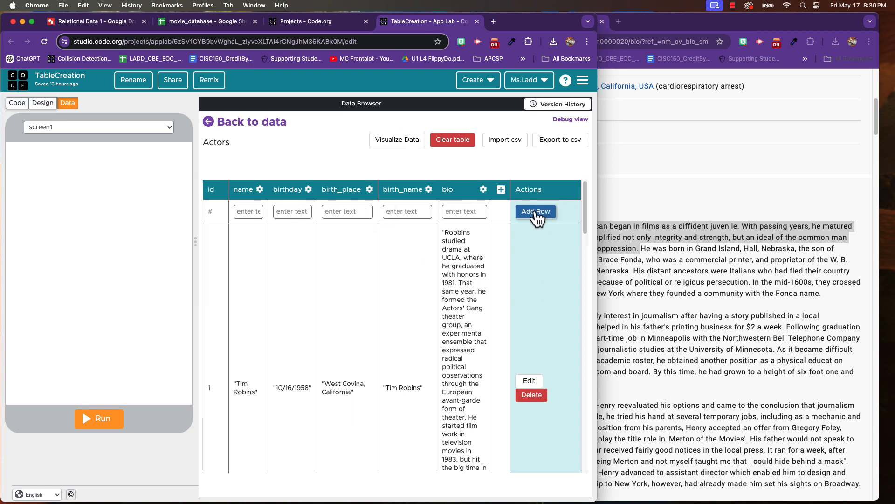
- Check the id of the new Henry Fonda row and compare it with the actor_id of 12 Angry Men in the Movies table
scroll(320, 331, down, 15)
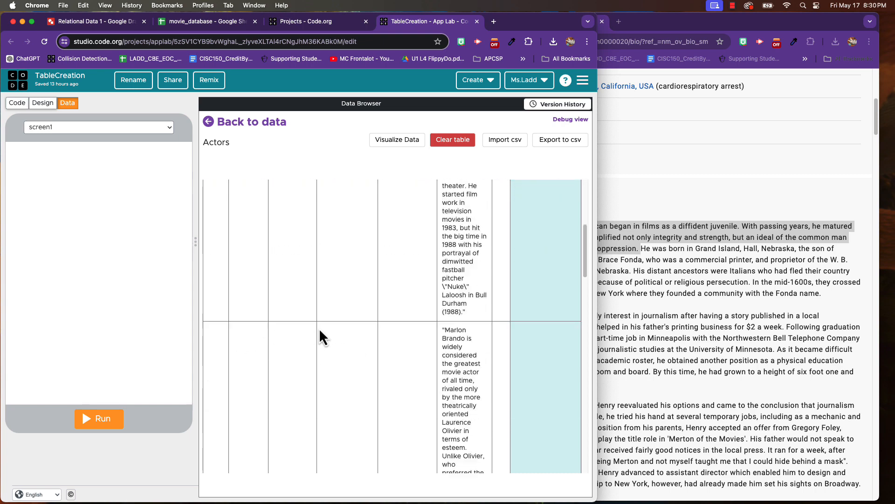
scroll(320, 331, down, 15)
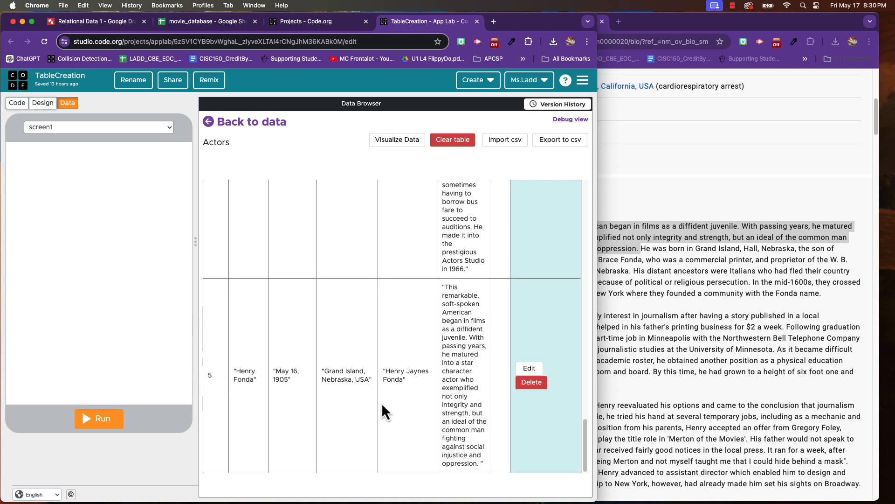
click(215, 124)
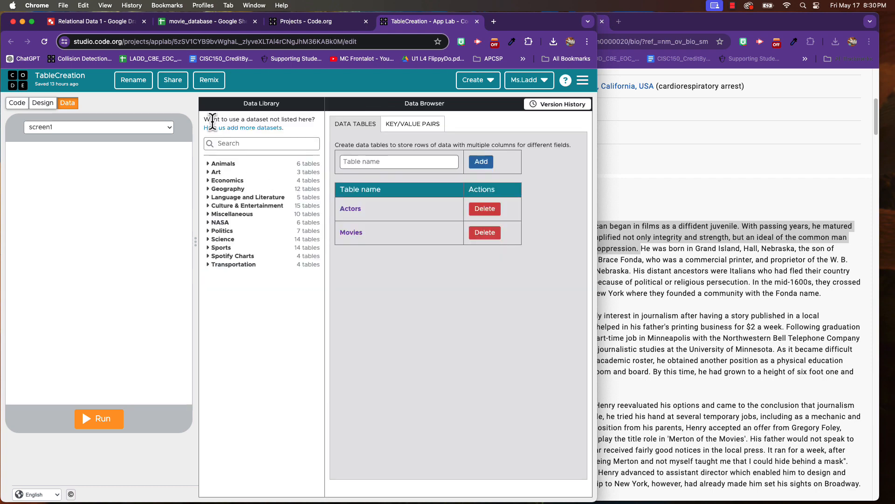
click(358, 234)
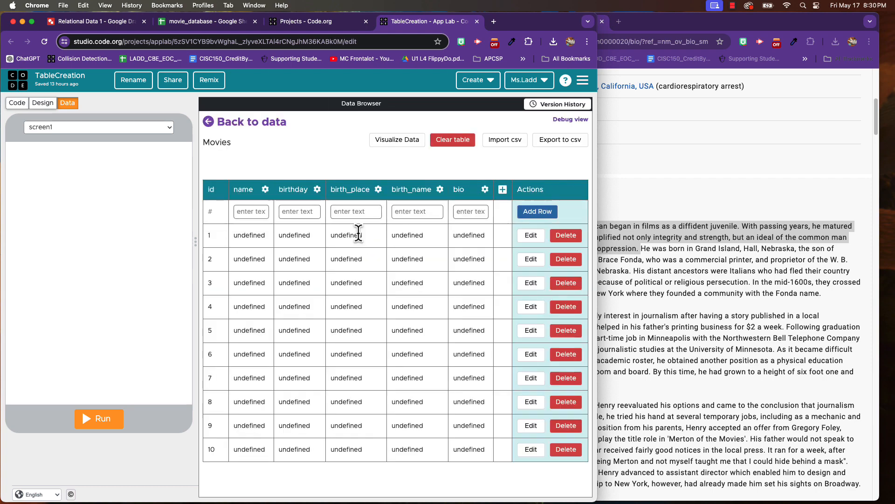
scroll(274, 347, down, 7)
scroll(273, 347, down, 4)
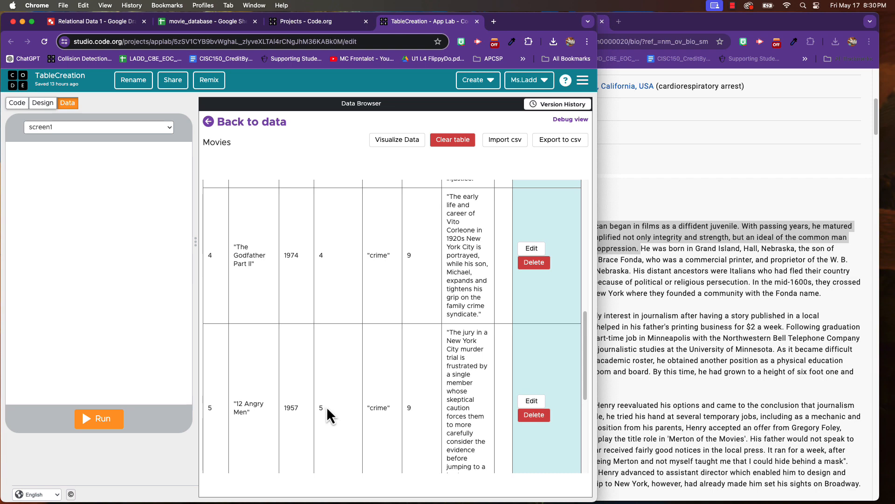
scroll(329, 405, up, 10)
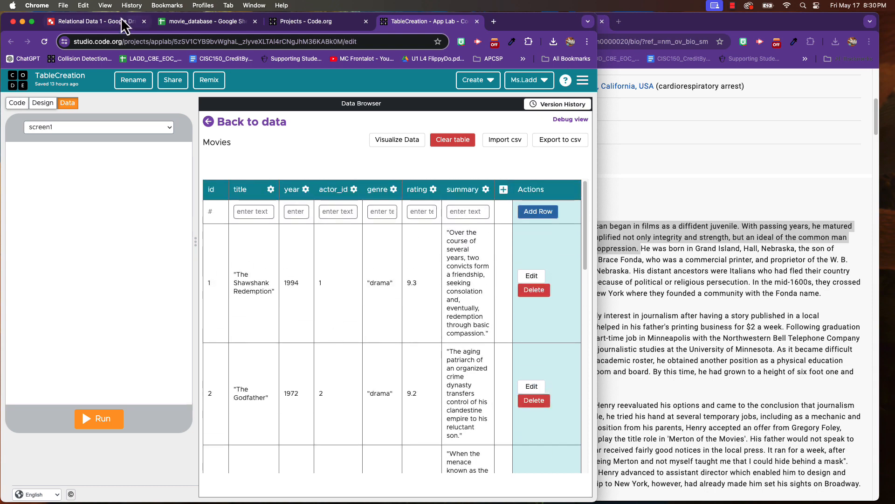
- In the Relational Data 1 drawing, draw arrows linking Christian Bale's id with actor_id 3 and actor_id 4 with Al Pachino's row
click(102, 22)
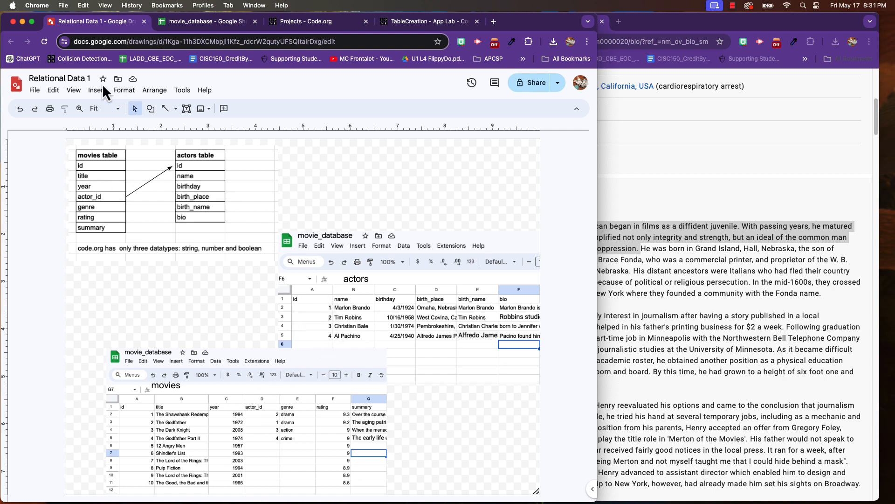
click(165, 108)
drag(330, 325, 275, 428)
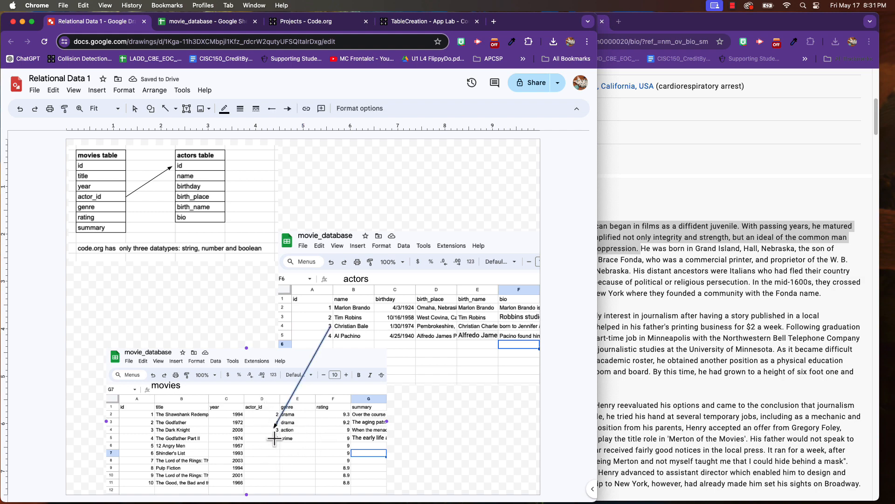
drag(275, 439, 345, 340)
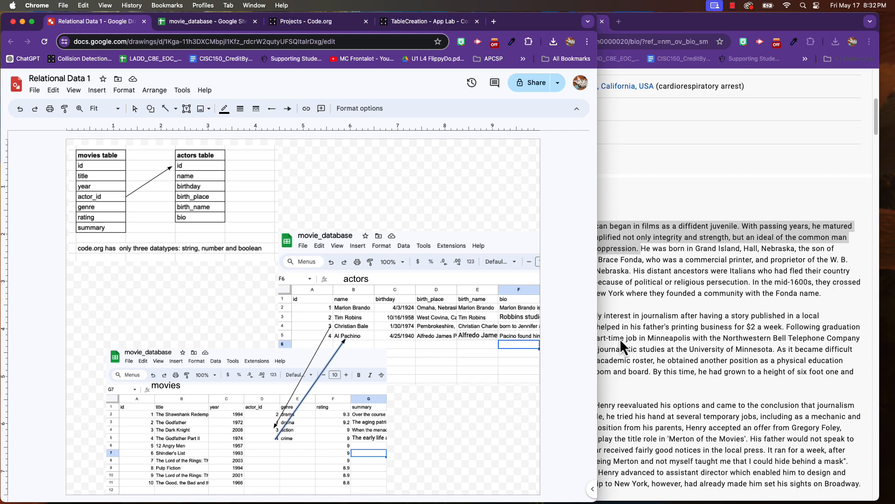
- Return to the IMDb Top 250 list and view the details of 12 Angry Men, closing them when done
click(679, 337)
scroll(655, 316, up, 10)
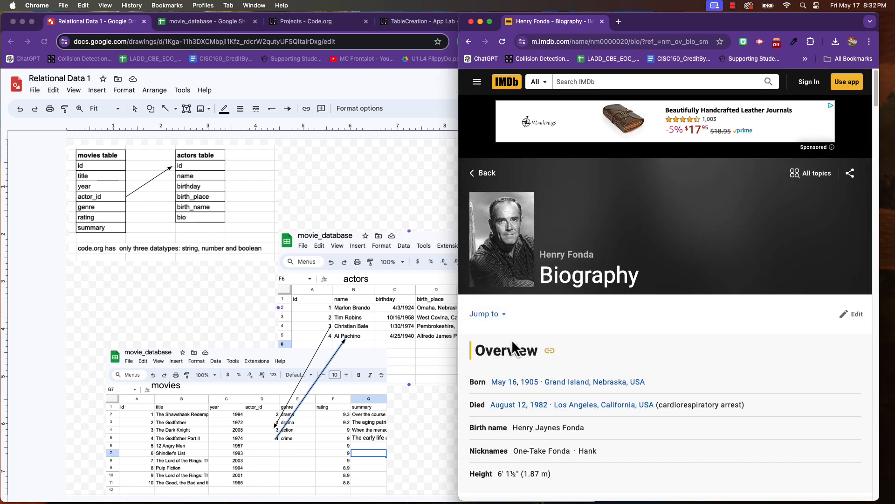
click(468, 42)
scroll(634, 296, up, 1)
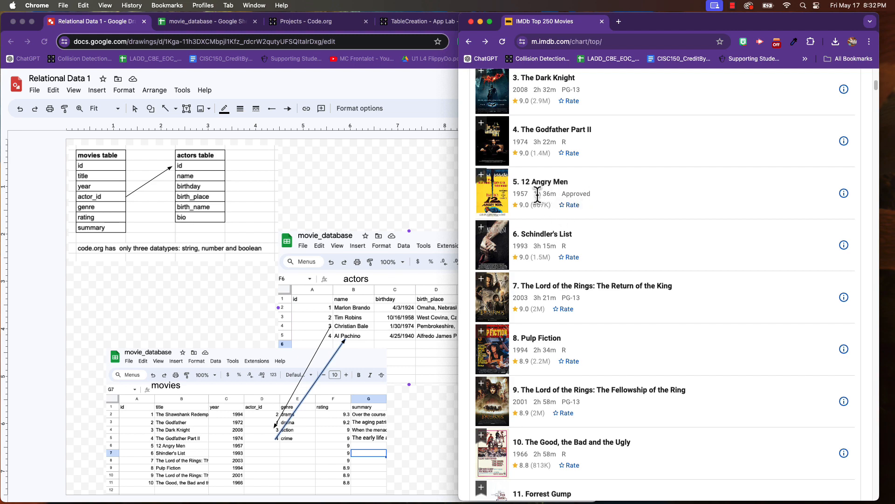
click(845, 196)
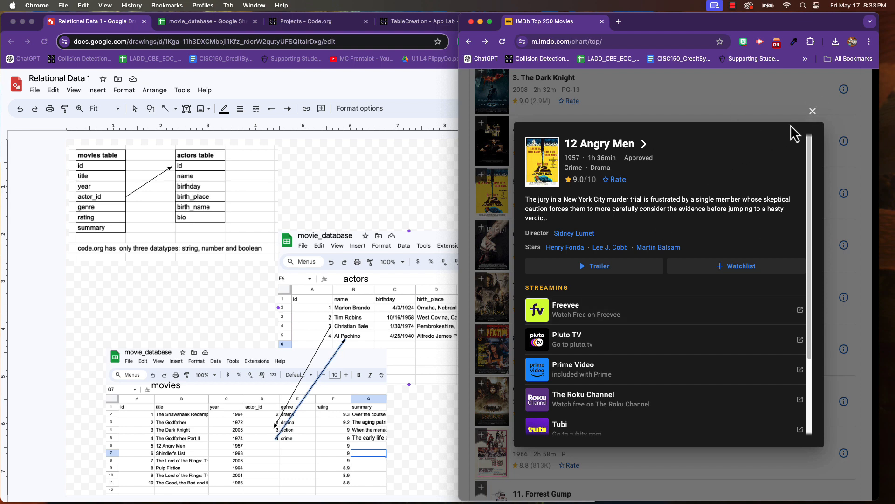
click(814, 114)
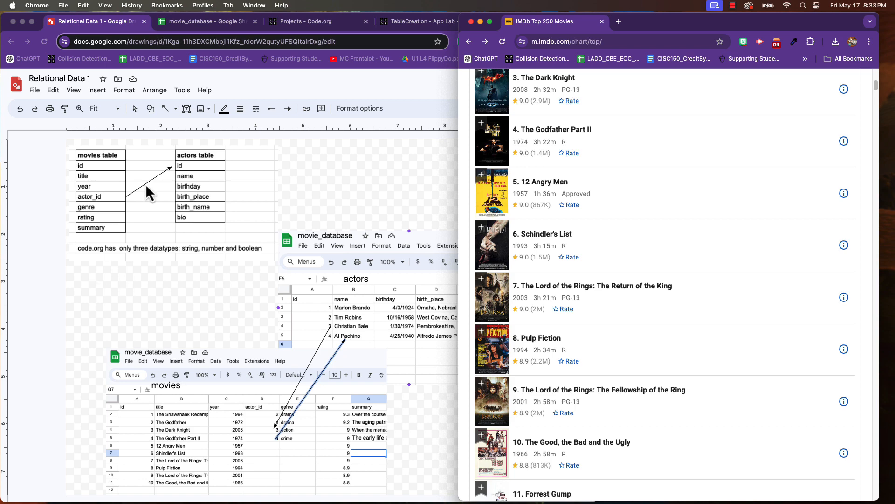
- Switch back to the App Lab project and export the Movies table to the Desktop as Movies.csv
click(197, 22)
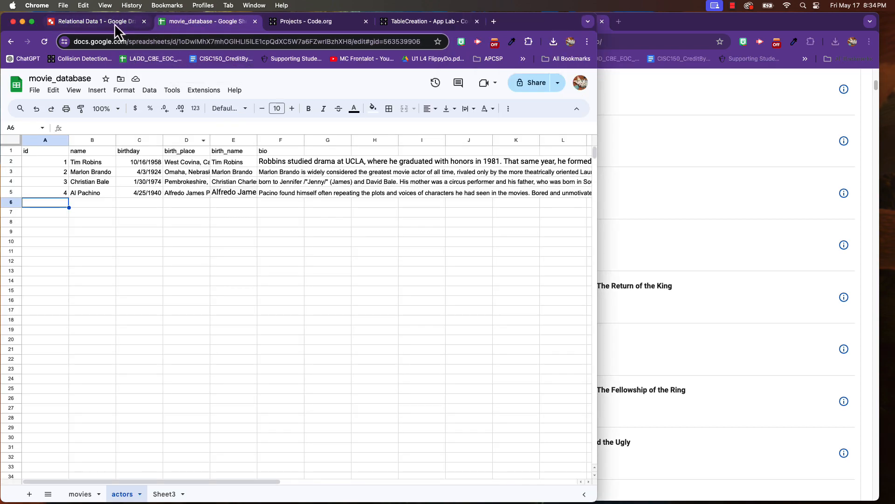
click(412, 26)
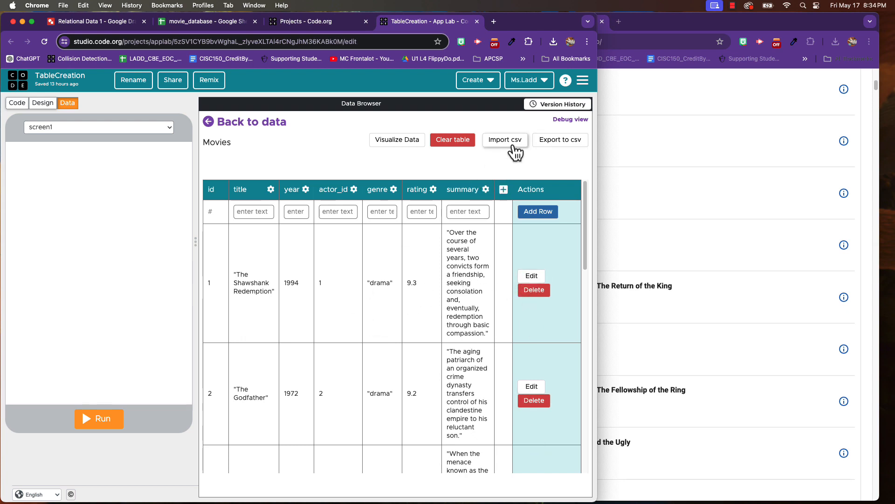
click(564, 144)
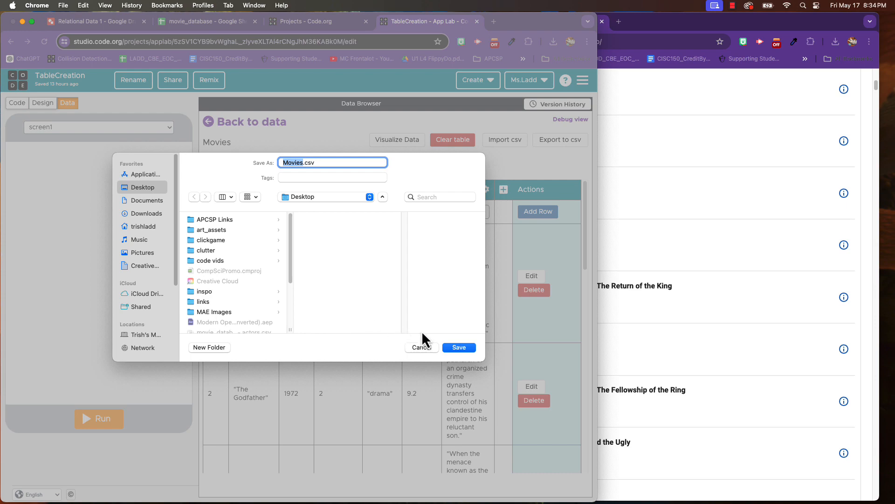
click(461, 351)
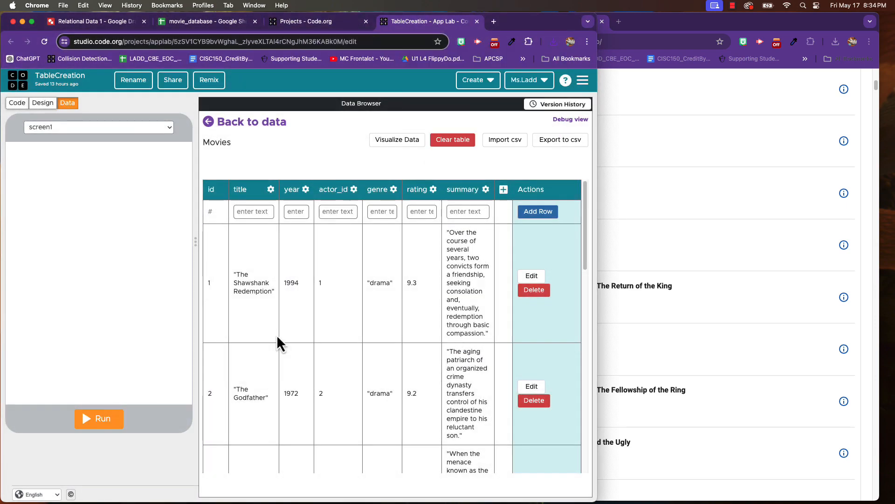